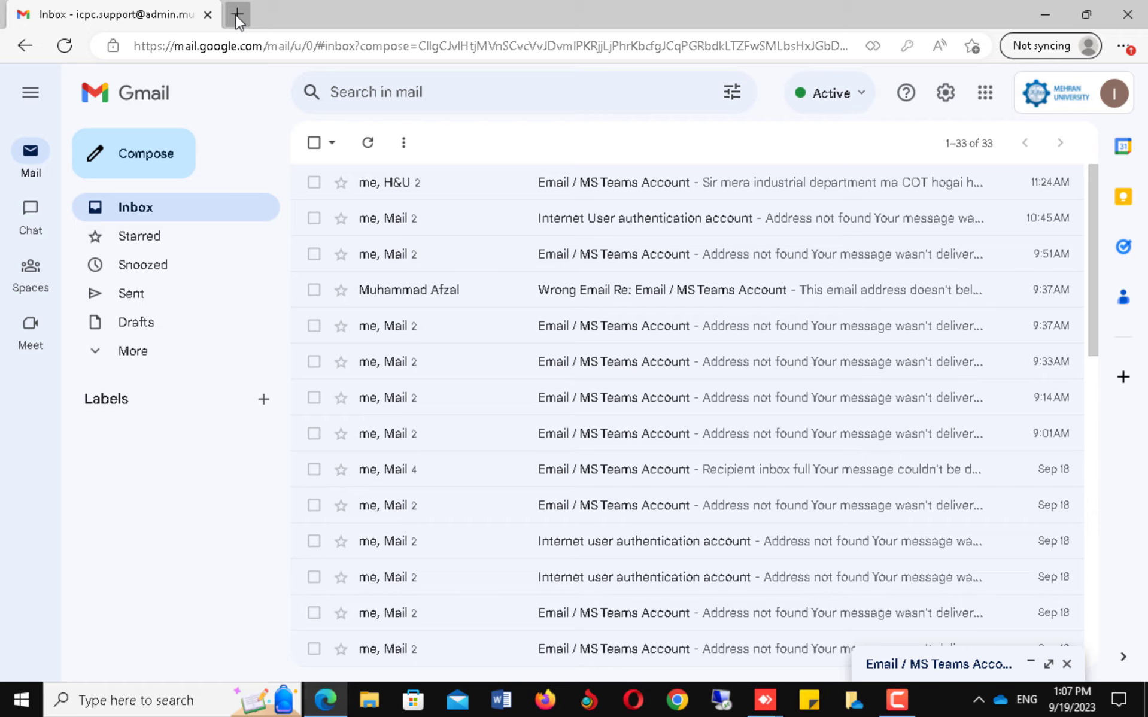
# Open the saved 'Create a mail merge with Gmail & Google Sheets' guide in a new tab.
pyautogui.hotkey('ctrl', 't')
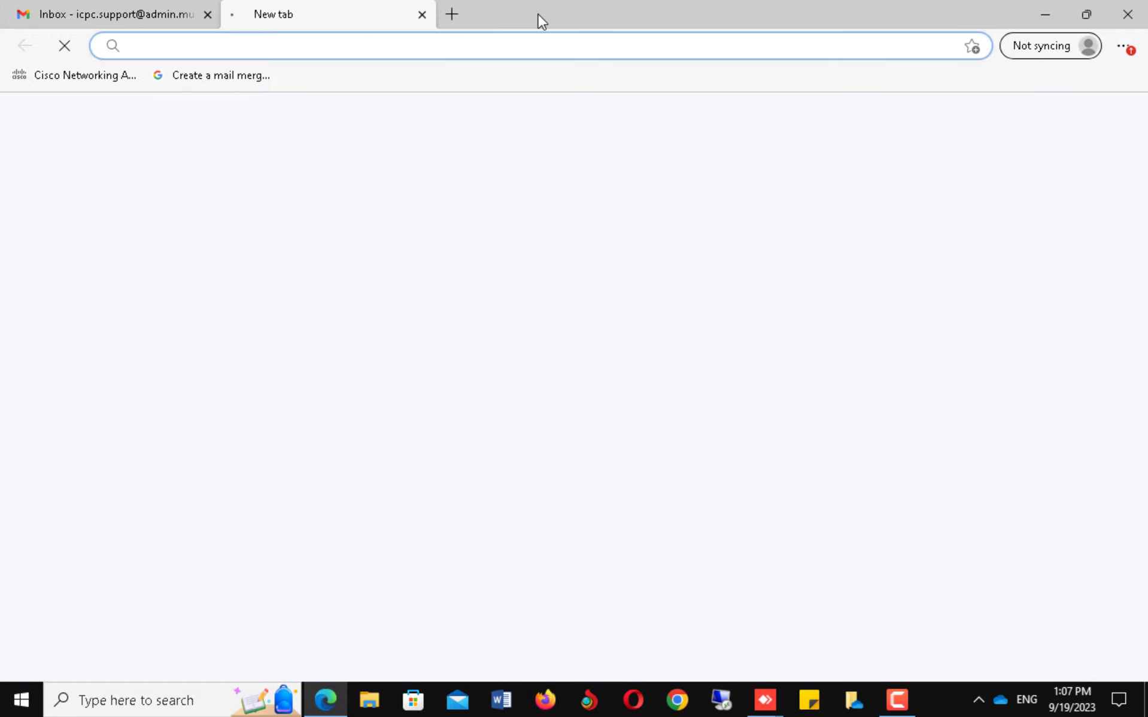
pyautogui.click(223, 78)
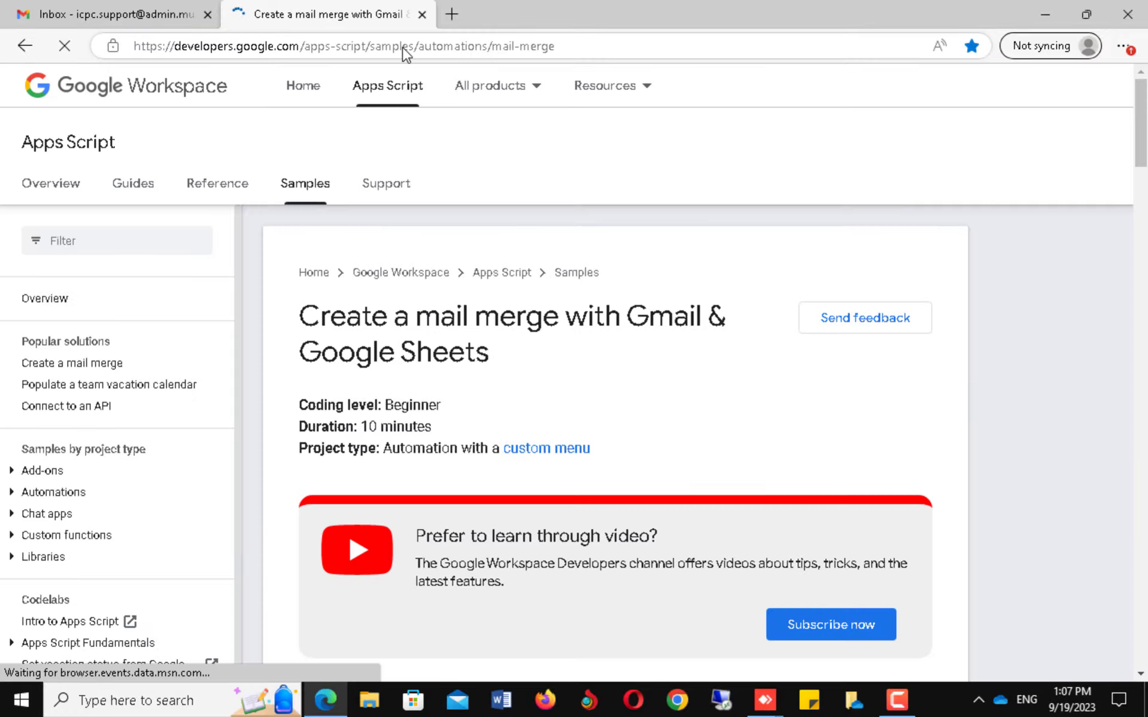
pyautogui.click(512, 48)
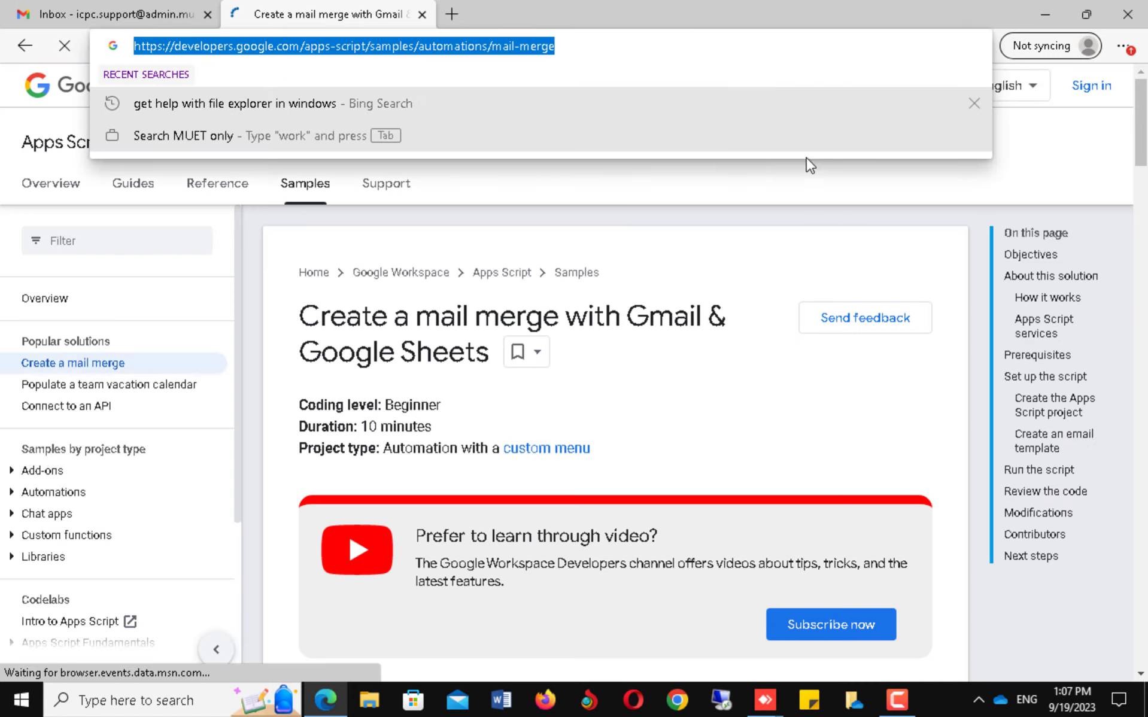
pyautogui.click(972, 384)
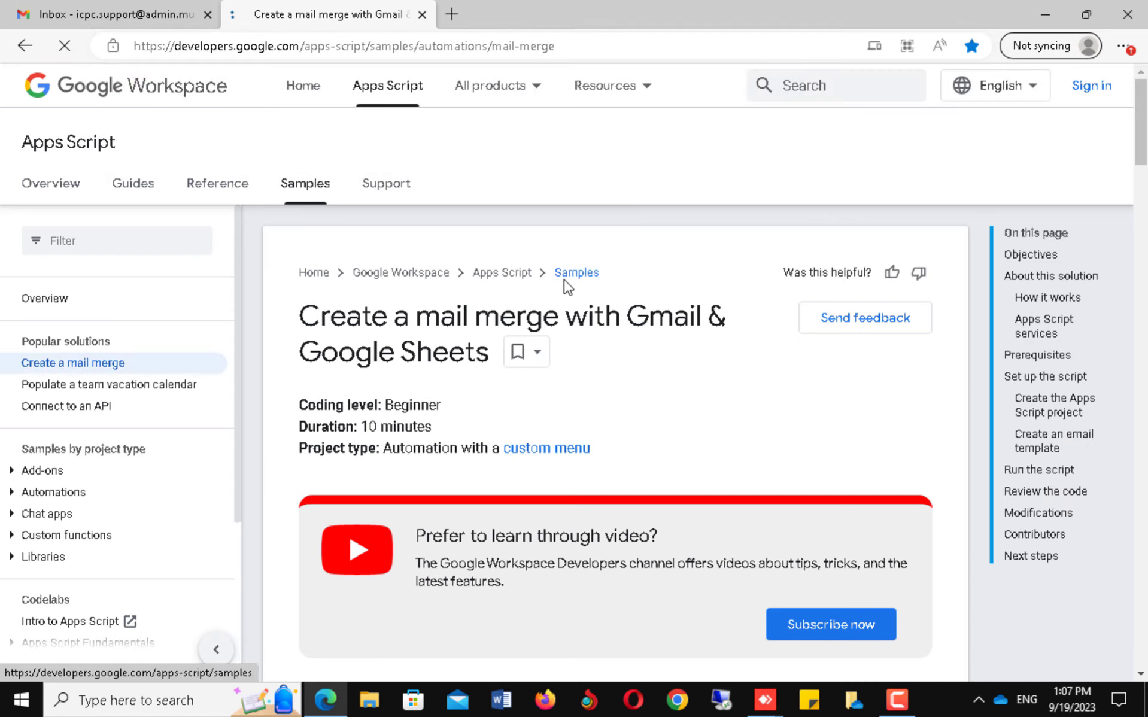
# Scroll down to the 'Set up the script' section and choose Make a copy of the sample spreadsheet.
pyautogui.scroll(-12, 566, 280)
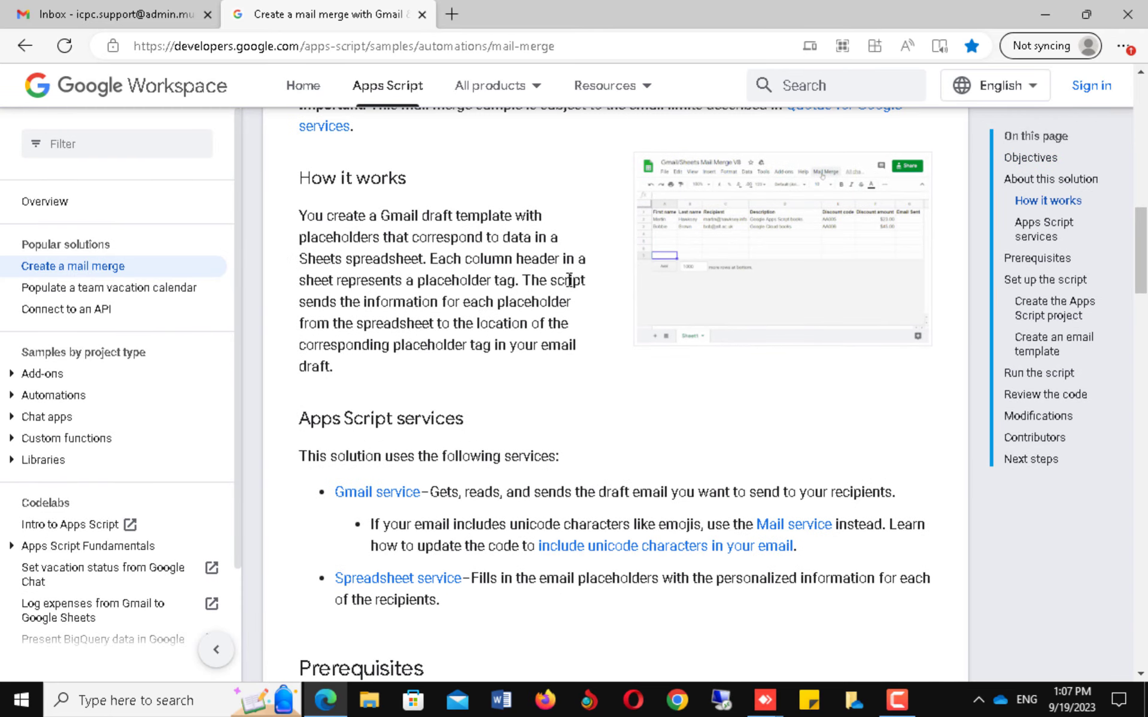
pyautogui.scroll(-6, 568, 280)
pyautogui.scroll(-2, 568, 280)
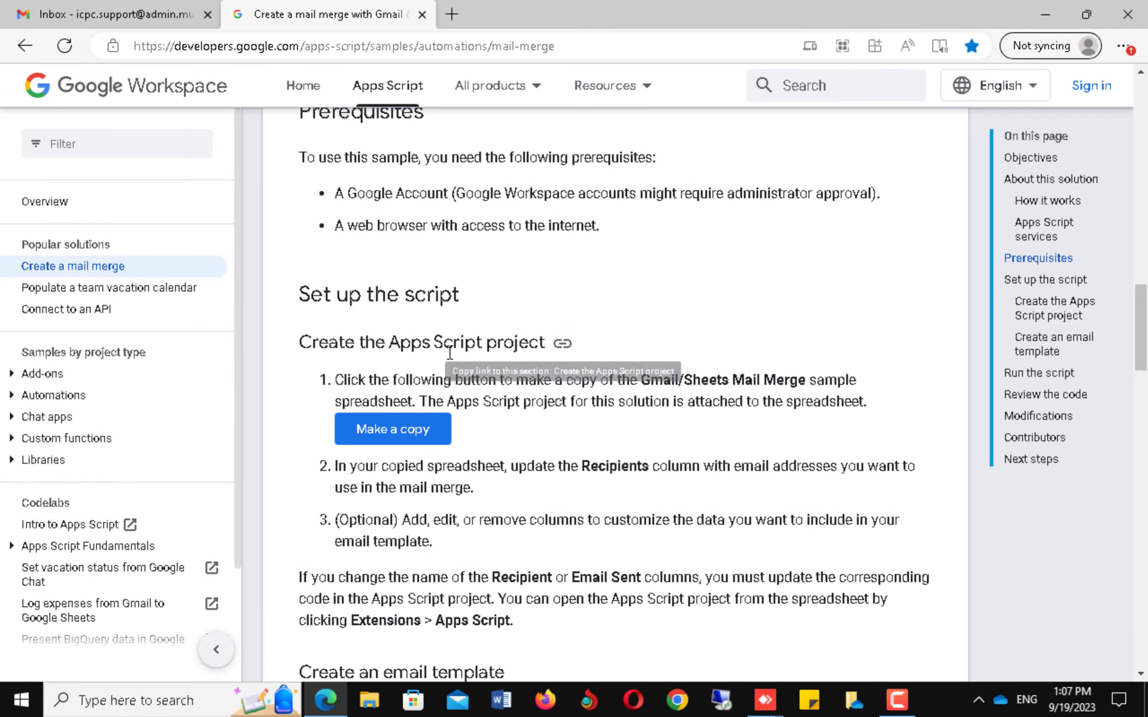
pyautogui.click(398, 431)
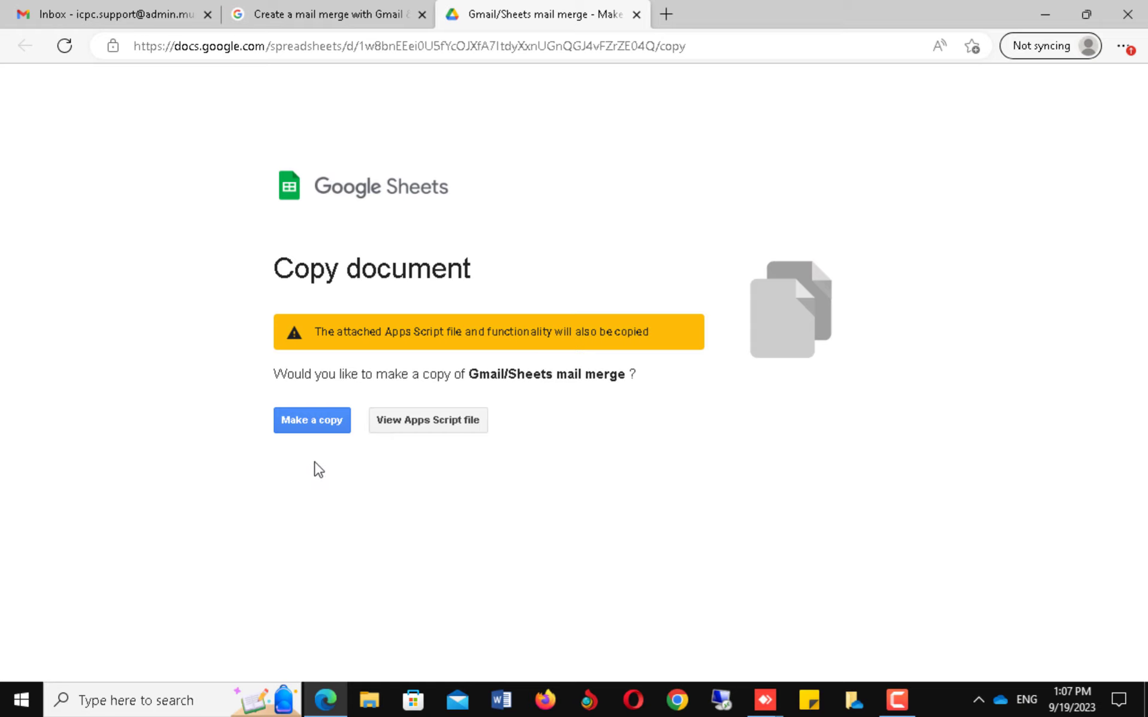
# Confirm the copy to create 'Copy of Gmail/Sheets mail merge' with its attached script.
pyautogui.click(309, 431)
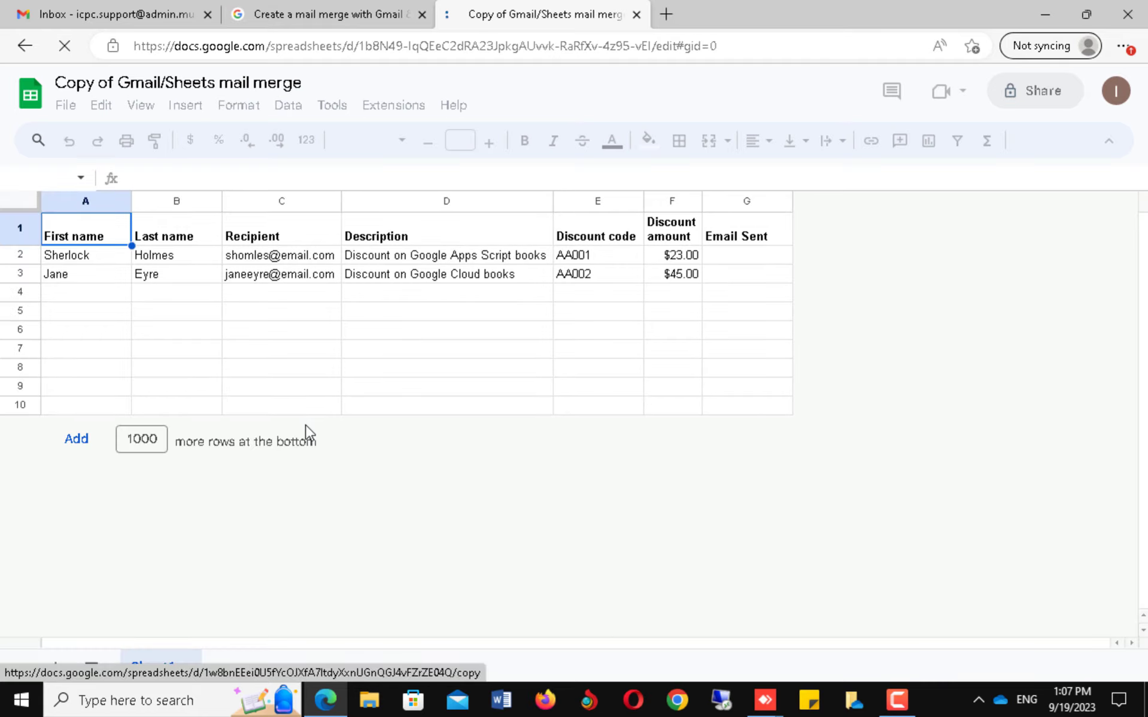
# Delete the Discount code and Discount amount columns.
pyautogui.click(595, 207)
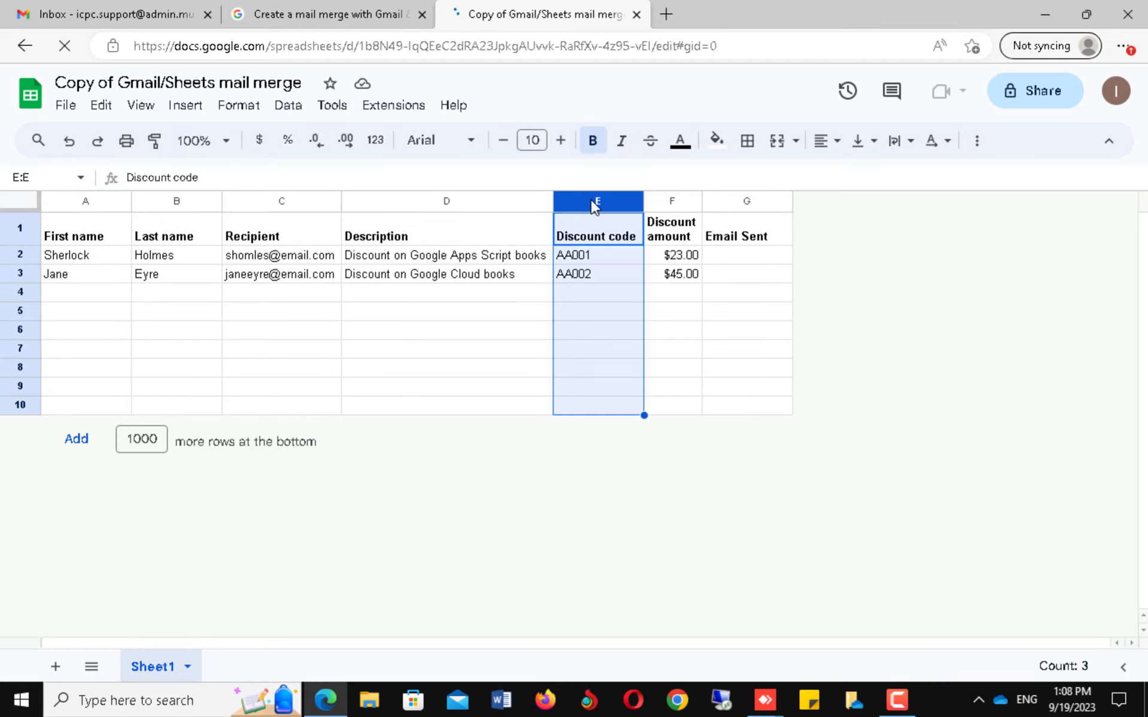
pyautogui.rightClick(592, 203)
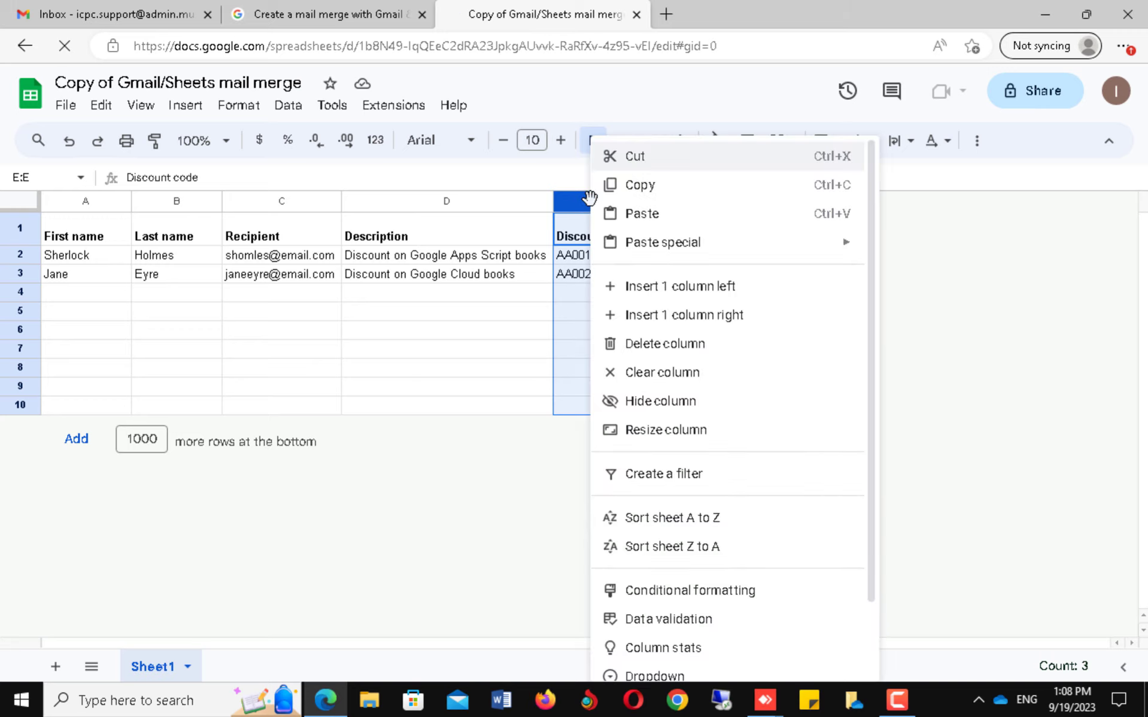
pyautogui.click(640, 344)
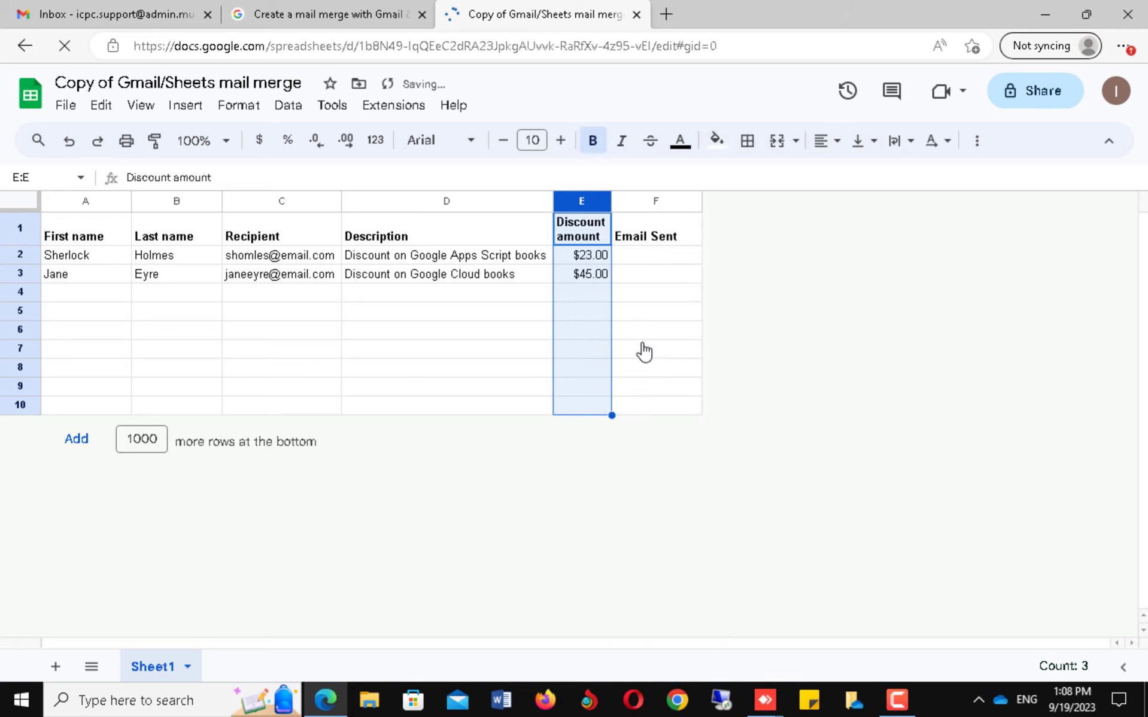
pyautogui.rightClick(576, 205)
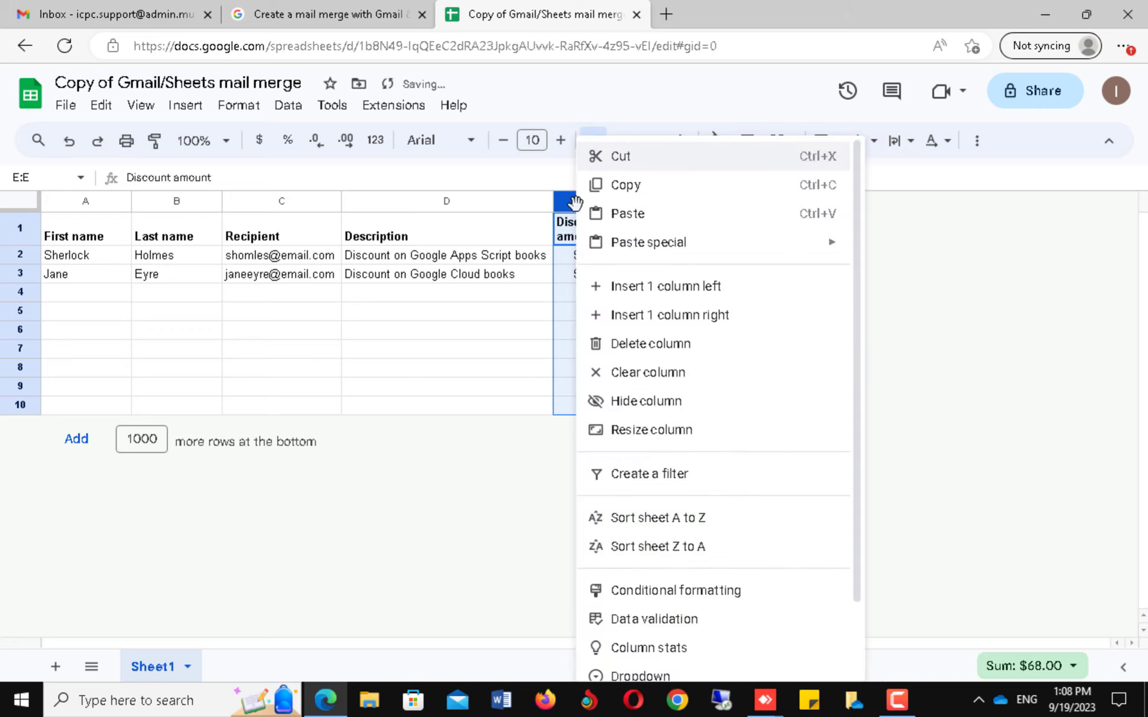
pyautogui.click(628, 346)
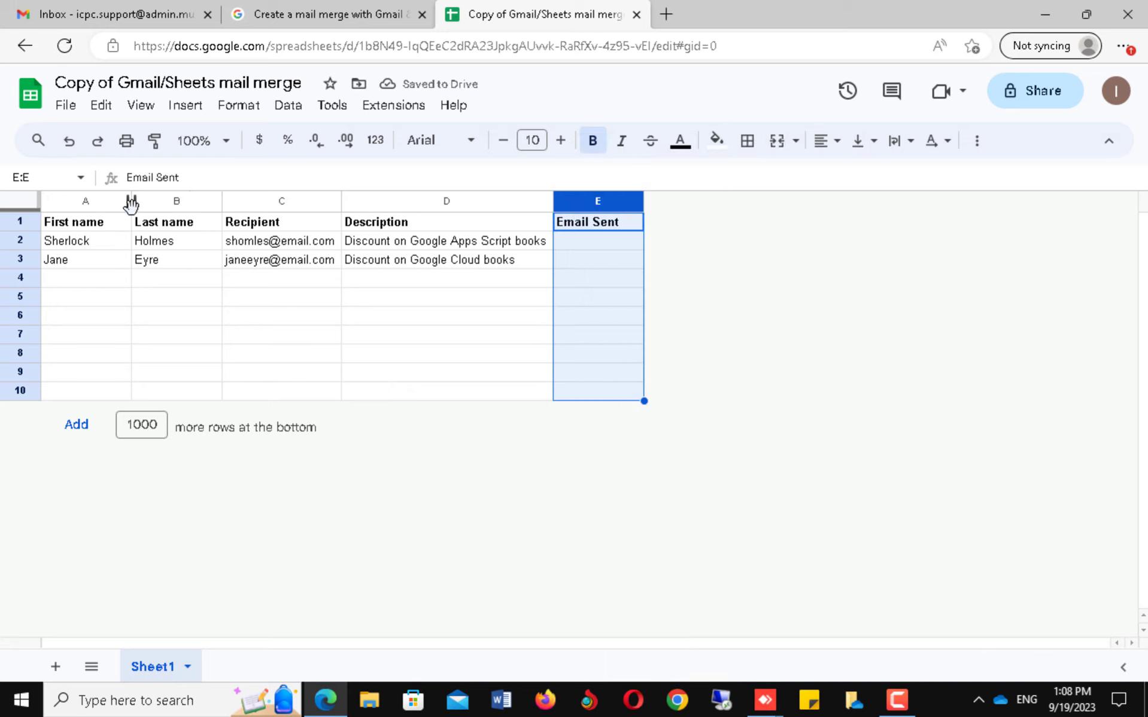
# Clear the two sample recipient rows in A2:E3, leaving only the headers.
pyautogui.click(110, 246)
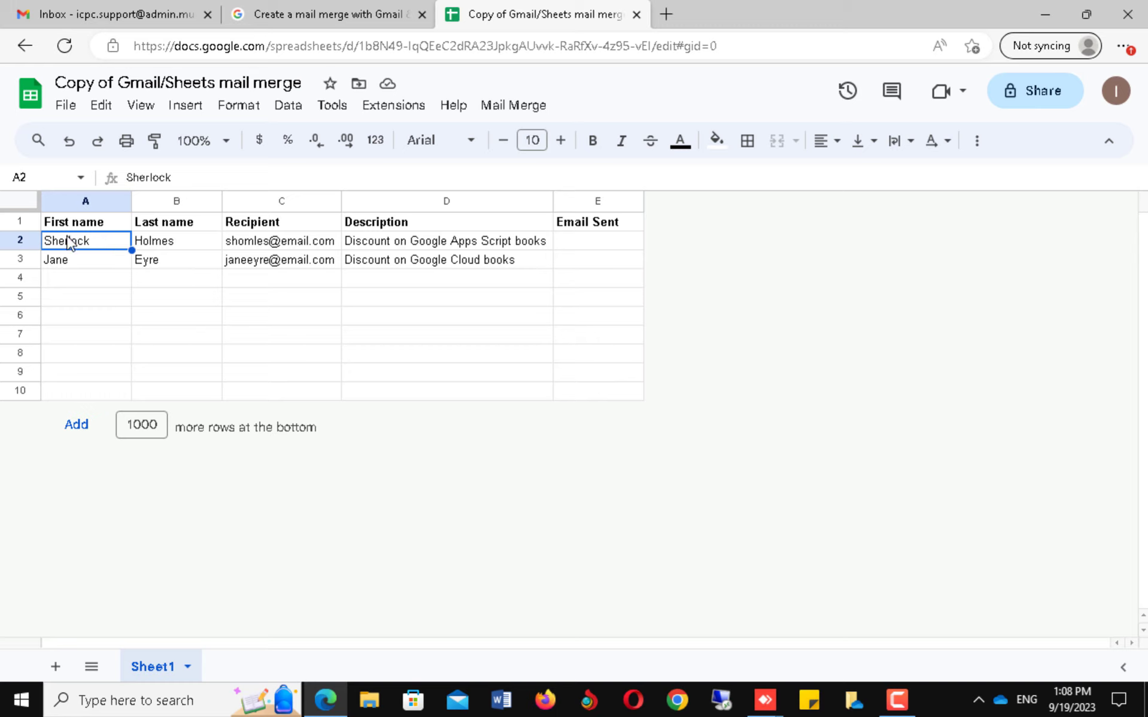
pyautogui.moveTo(73, 247); pyautogui.dragTo(147, 249)
pyautogui.moveTo(282, 242); pyautogui.dragTo(587, 263)
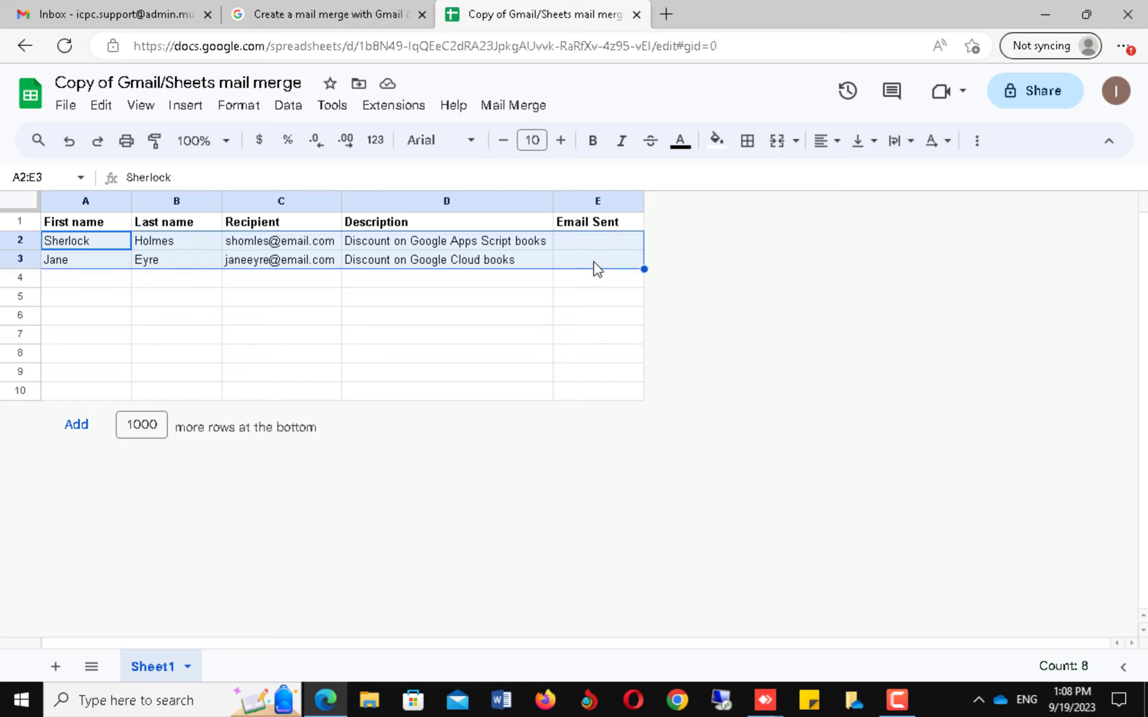
pyautogui.press('Delete')
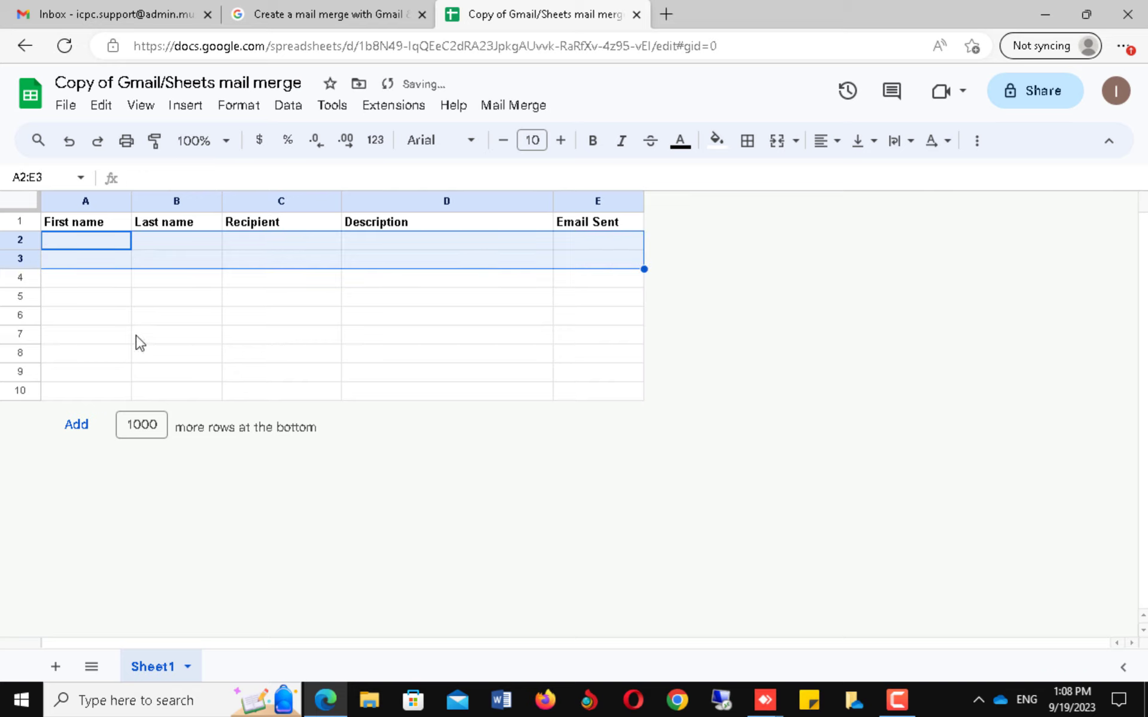
pyautogui.click(95, 298)
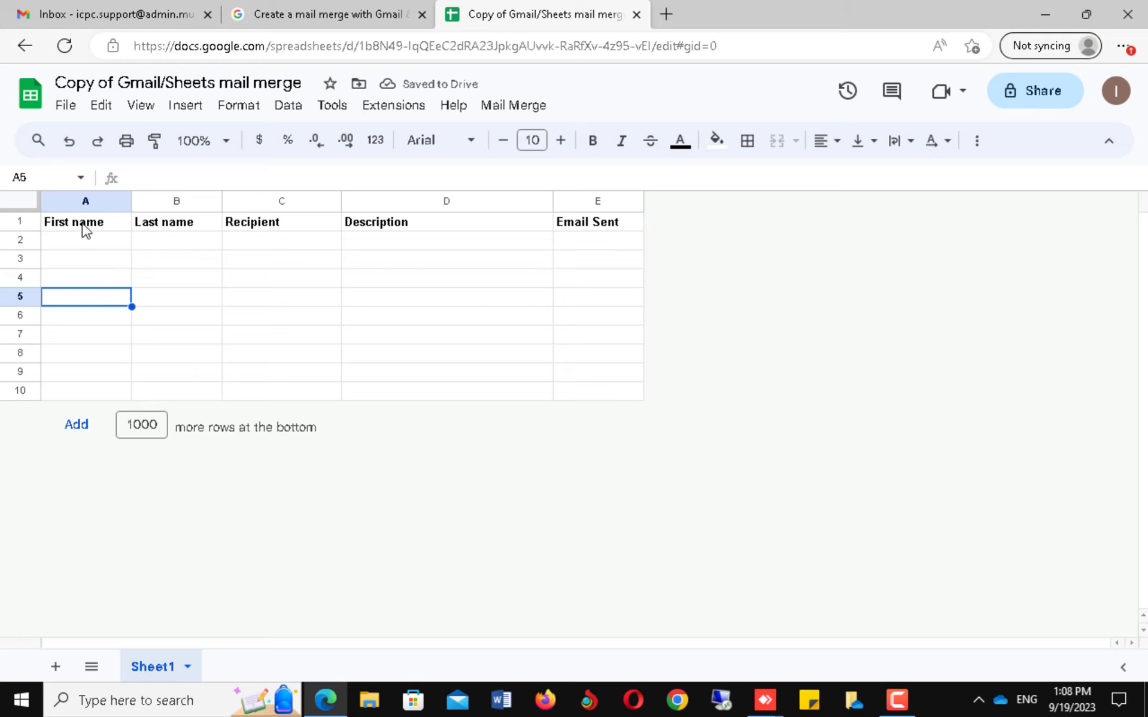
# Rename the A1 and B1 headers from First name and Last name to Username and Password.
pyautogui.click(86, 228)
pyautogui.doubleClick(61, 222)
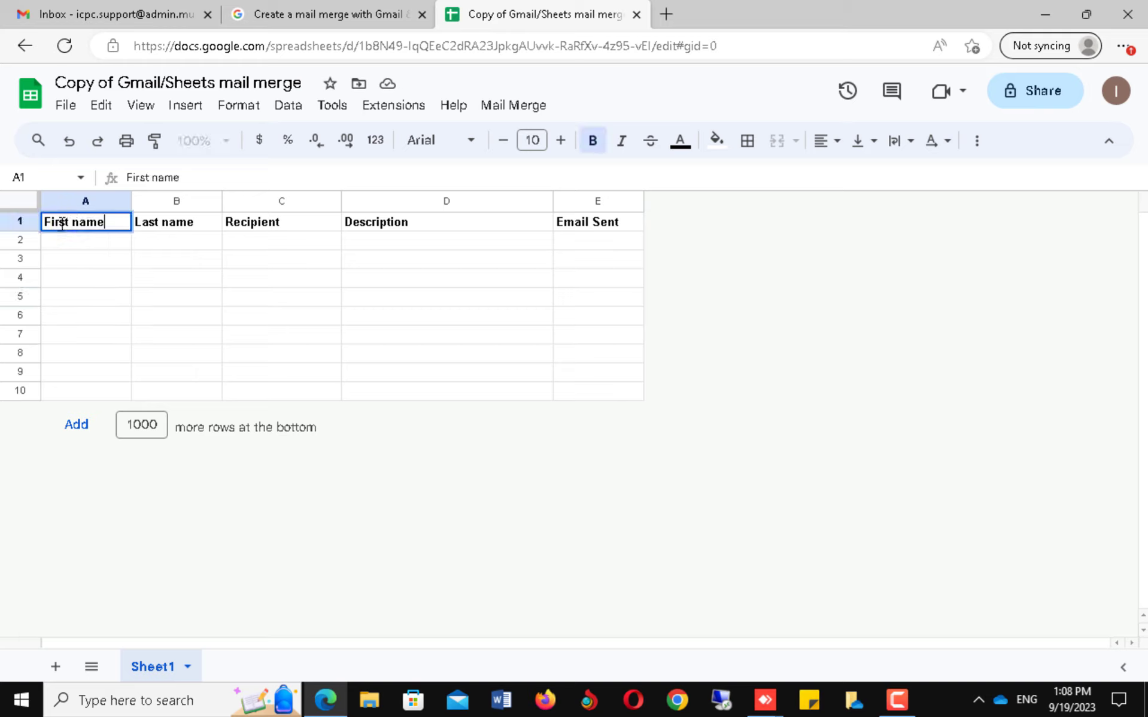
pyautogui.tripleClick(113, 222)
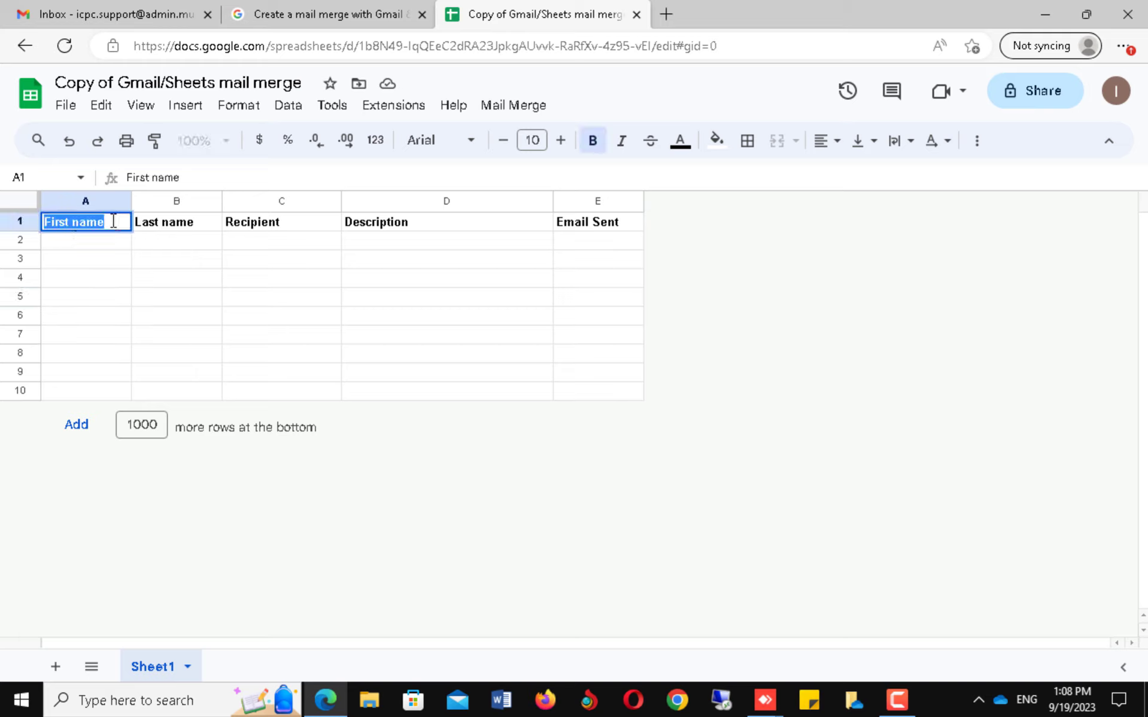
pyautogui.write('Username')
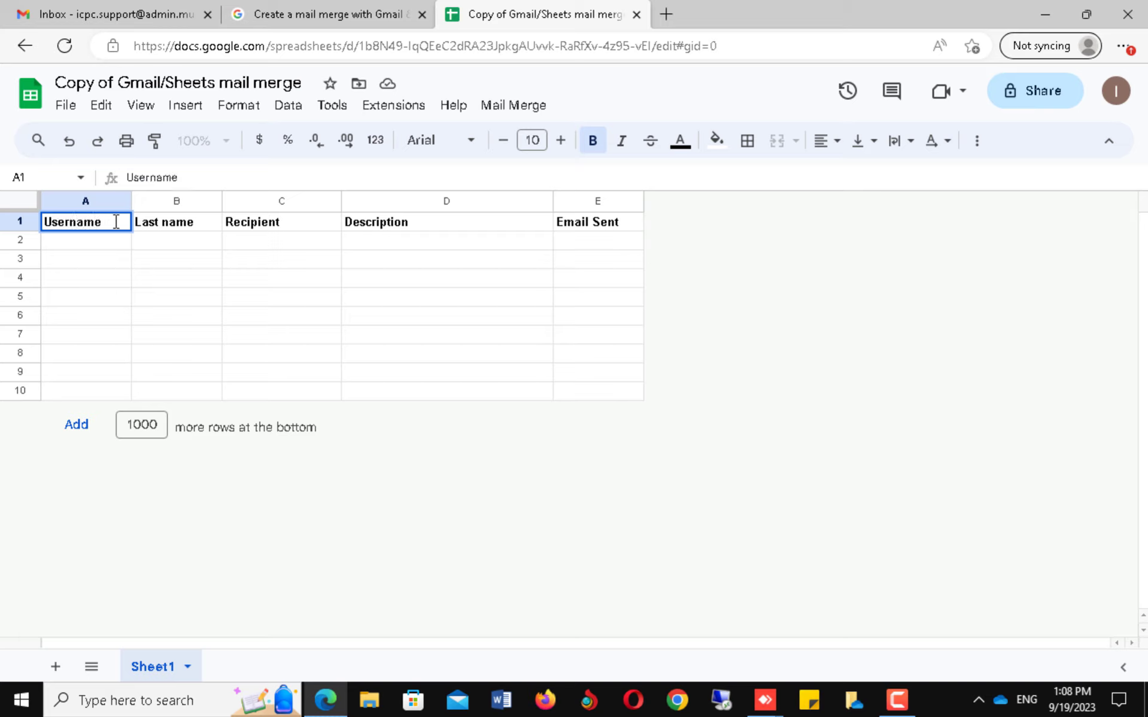
pyautogui.click(154, 225)
pyautogui.tripleClick(155, 225)
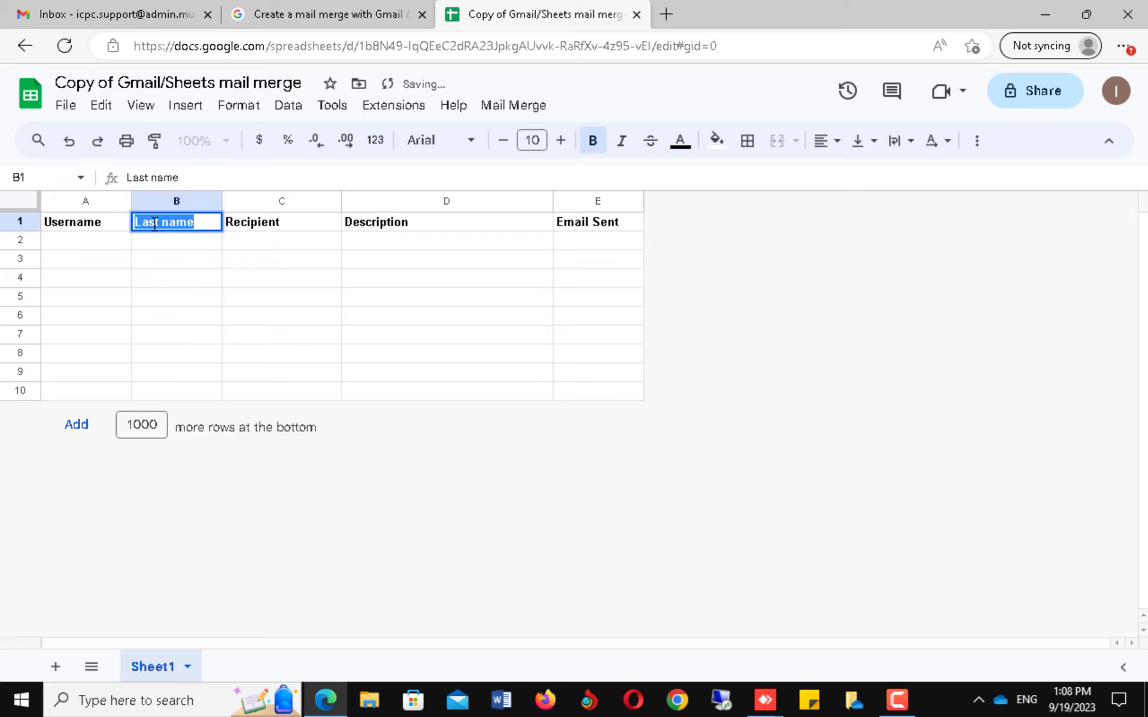
pyautogui.write('Password')
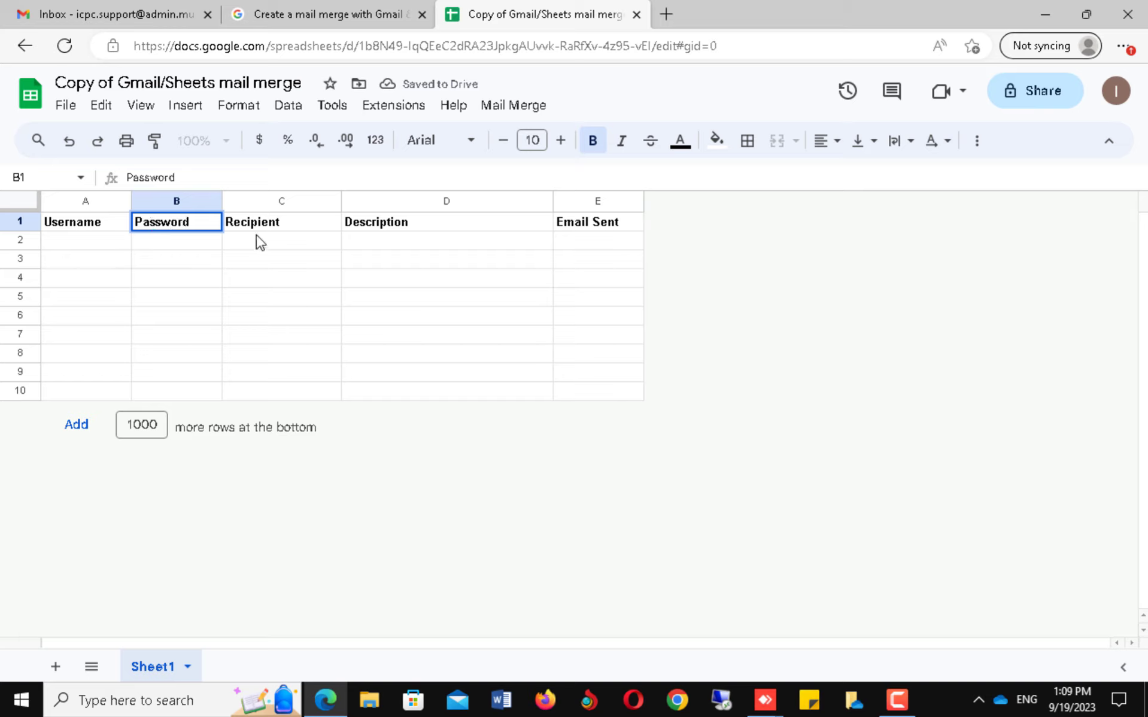
pyautogui.click(271, 226)
# Review the Recipient and Description headers, then move to cell A2 for data entry.
pyautogui.click(86, 226)
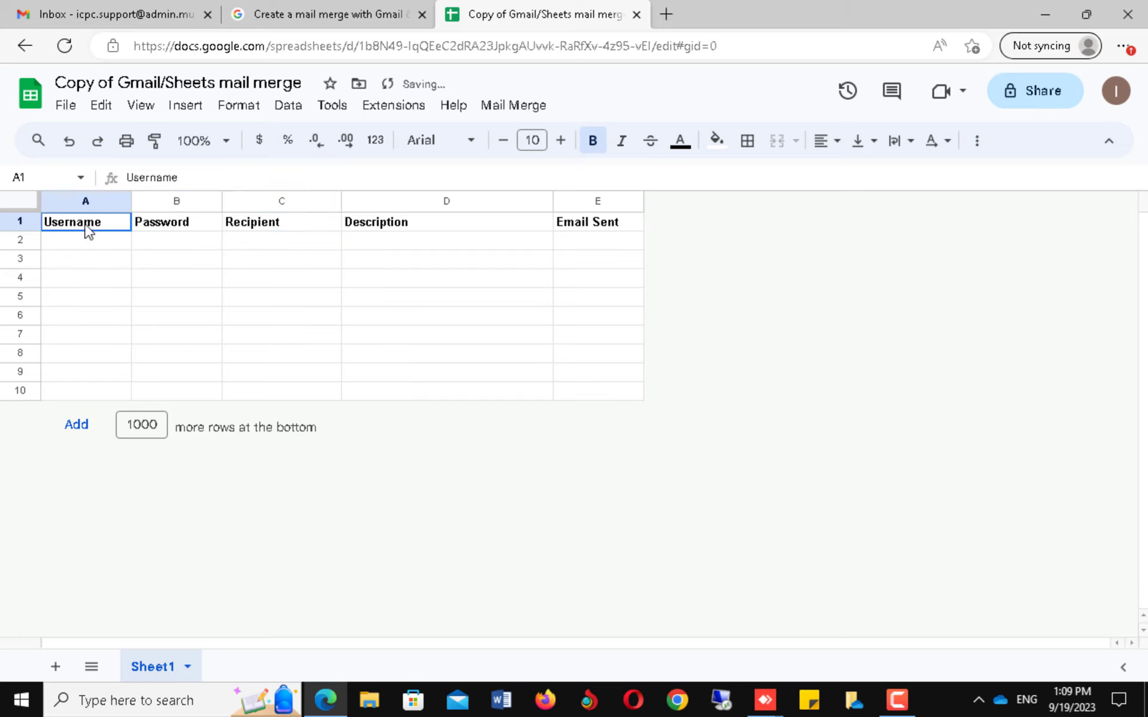
pyautogui.moveTo(87, 229); pyautogui.dragTo(292, 270)
pyautogui.click(295, 334)
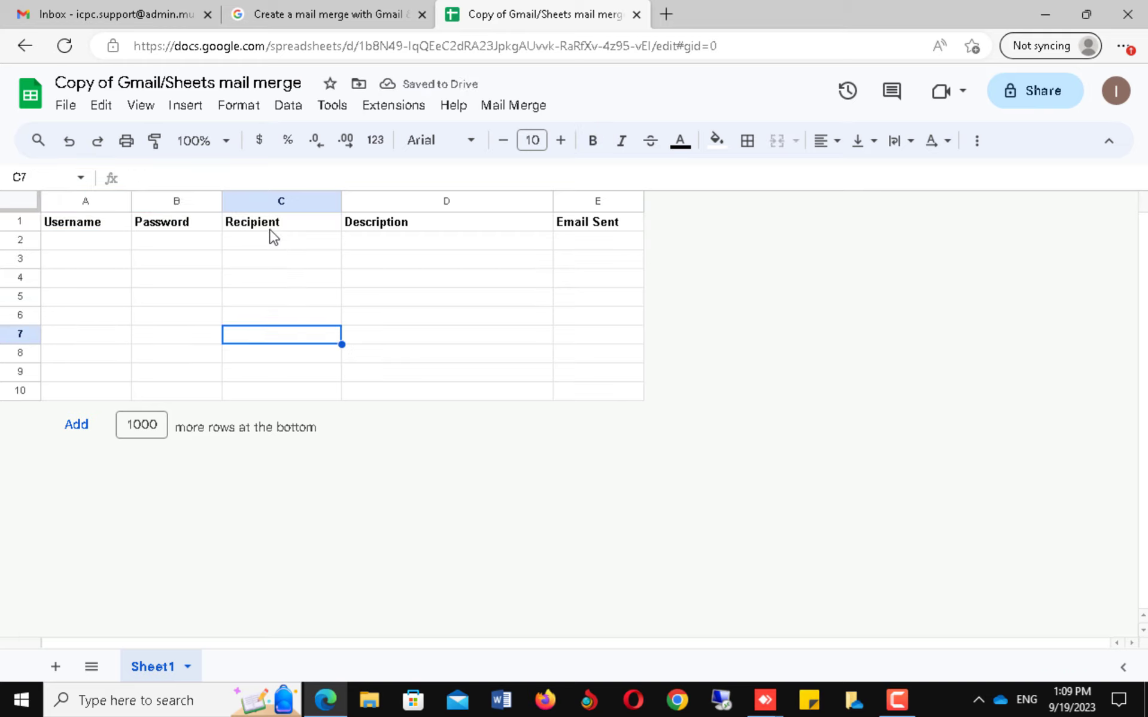
pyautogui.click(270, 229)
pyautogui.press('Right')
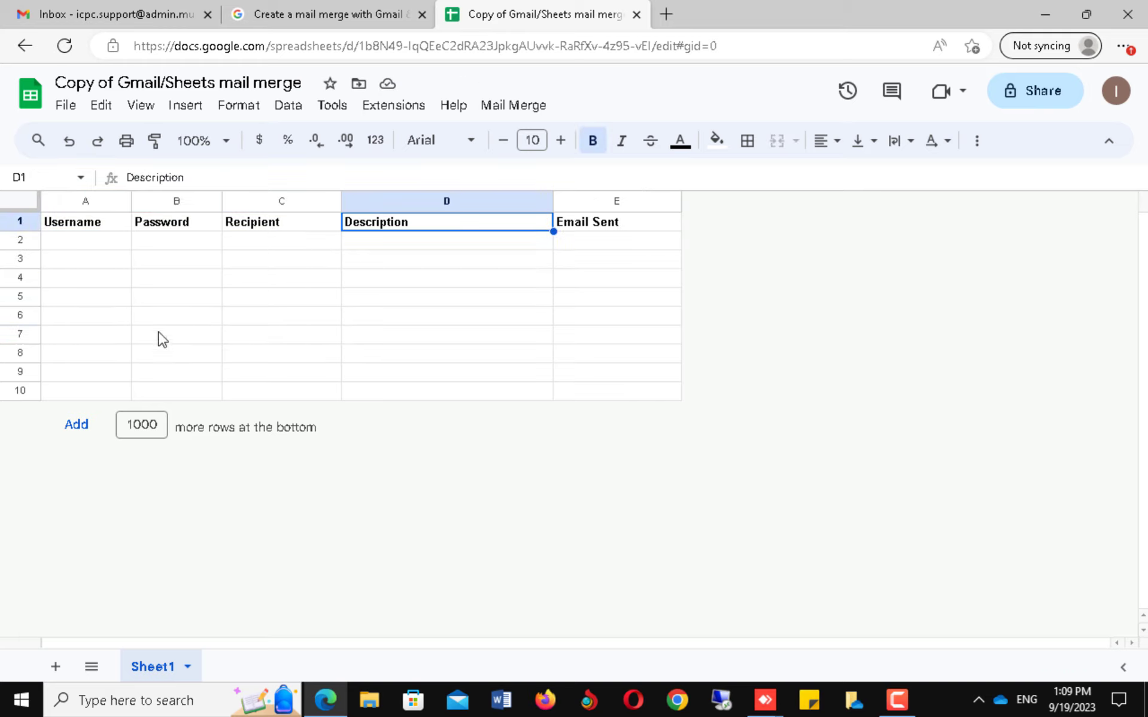
pyautogui.click(75, 243)
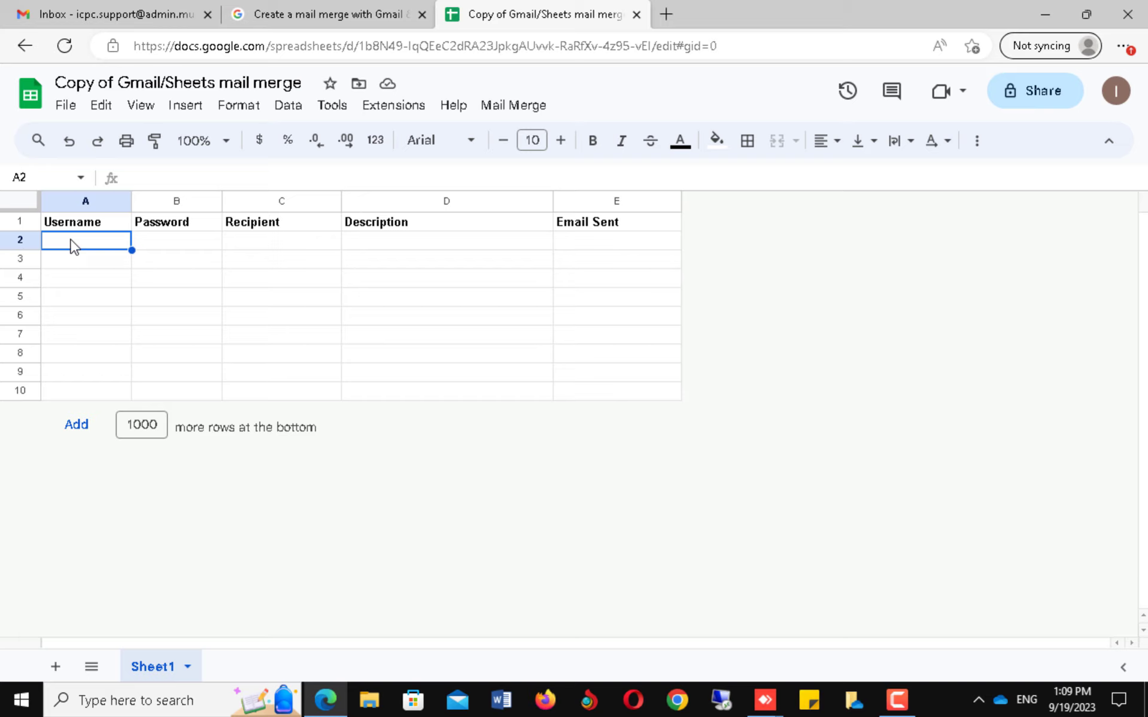
pyautogui.write('User A')
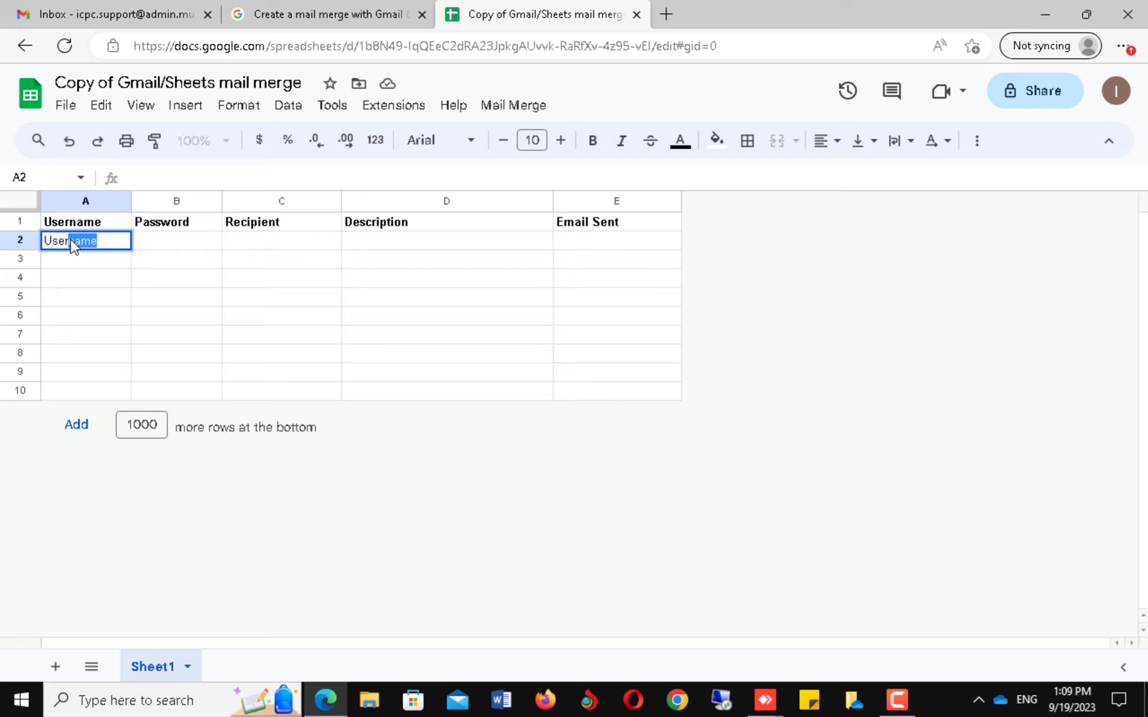
pyautogui.press('Tab')
pyautogui.write('Password A')
pyautogui.press('Tab')
pyautogui.moveTo(341, 201); pyautogui.dragTo(422, 201)
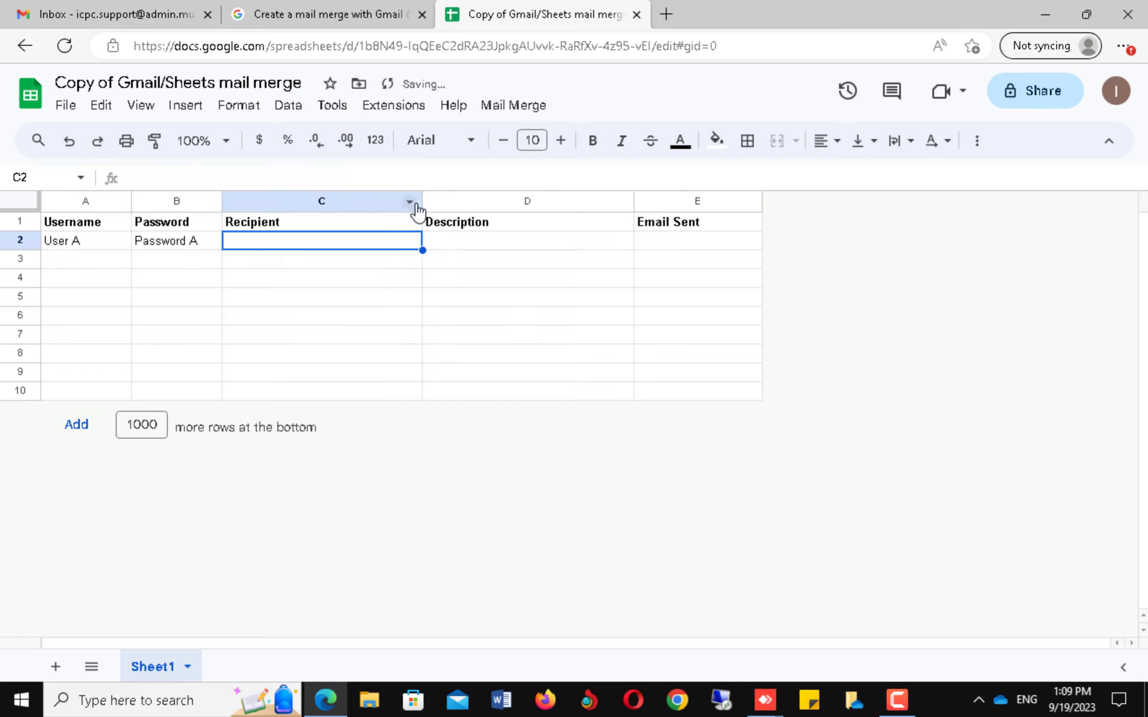
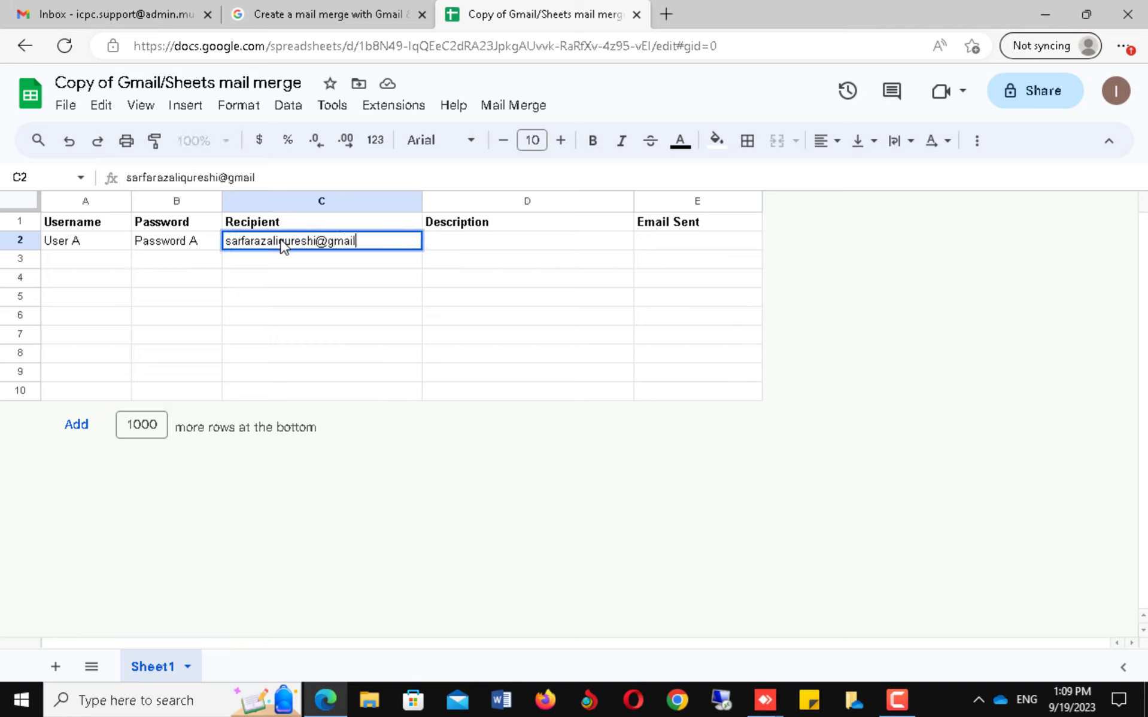
pyautogui.press('Tab')
pyautogui.write('This is A user')
# Fill row 3 with User B, Password B, the second recipient's e-mail and 'This is B User'.
pyautogui.click(90, 264)
pyautogui.write('User B')
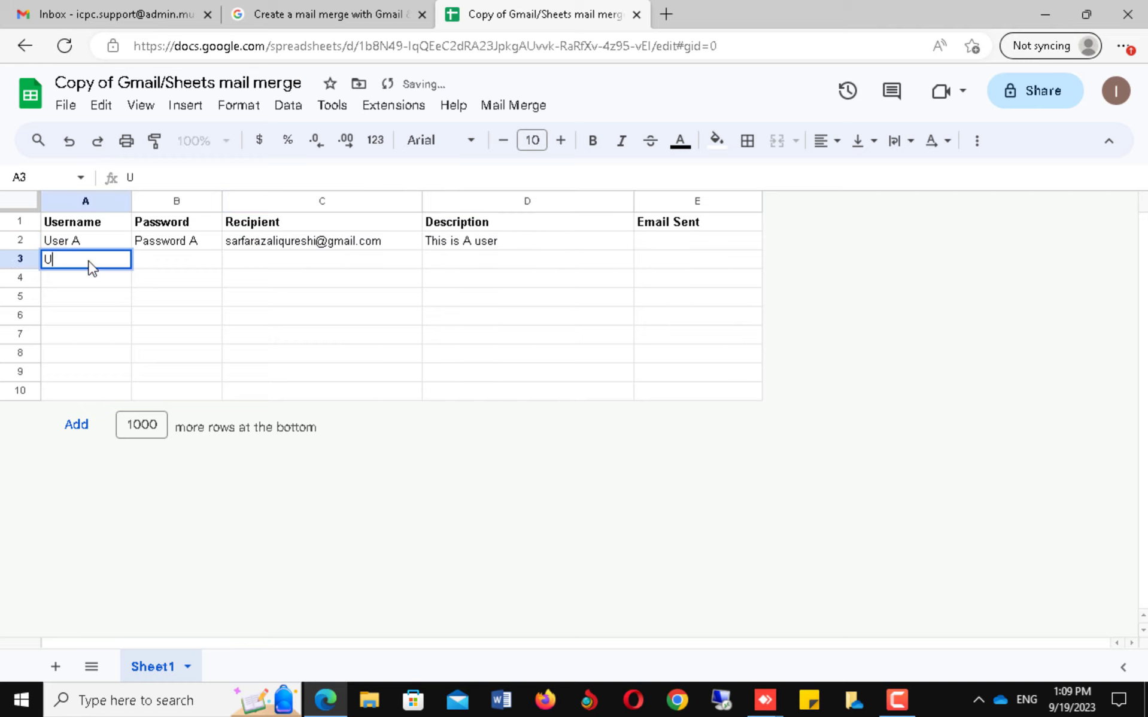
pyautogui.press('Tab')
pyautogui.write('Password B')
pyautogui.press('Tab')
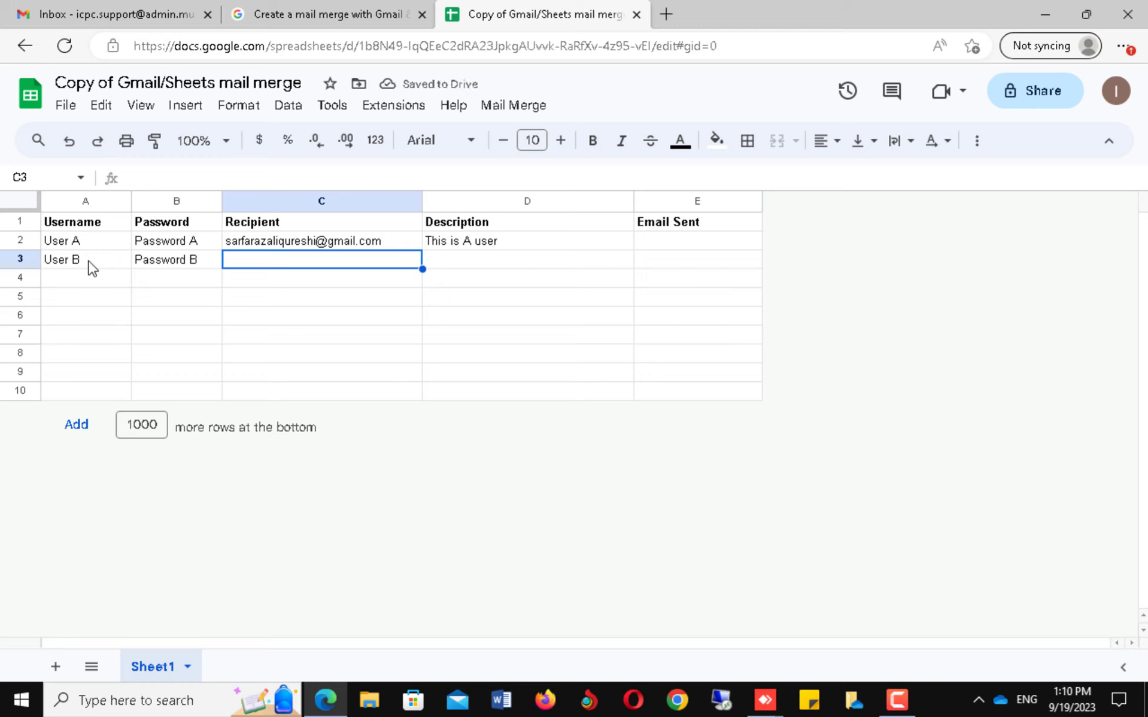
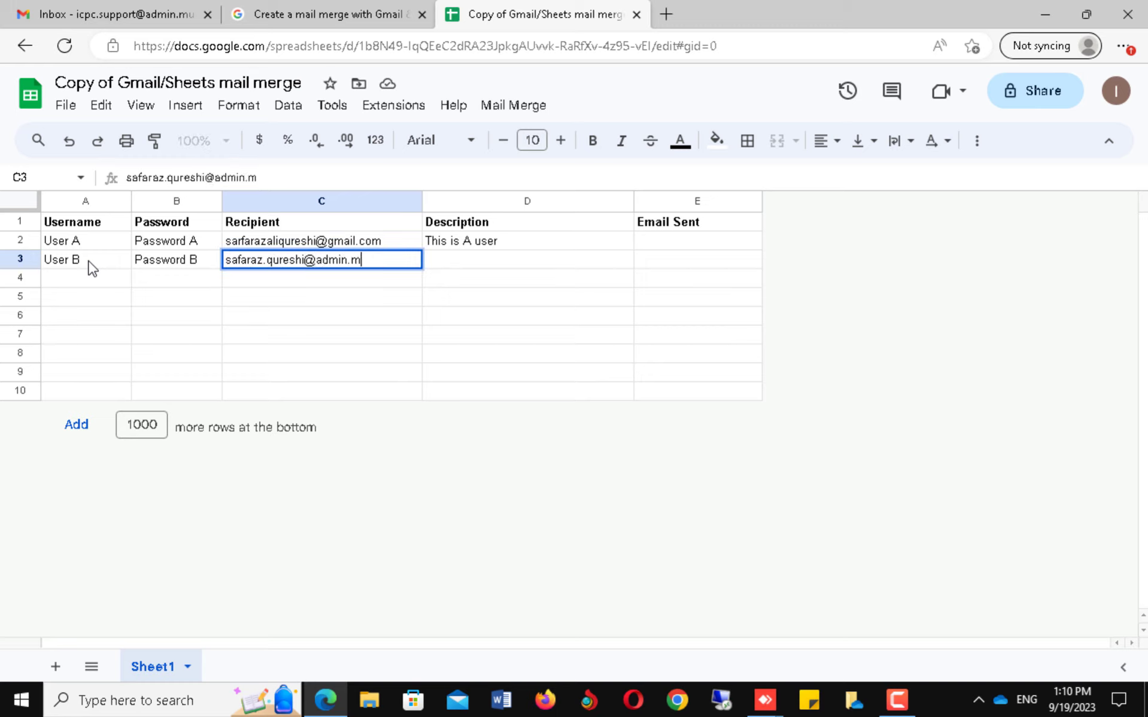
pyautogui.press('Tab')
pyautogui.write('This is B User')
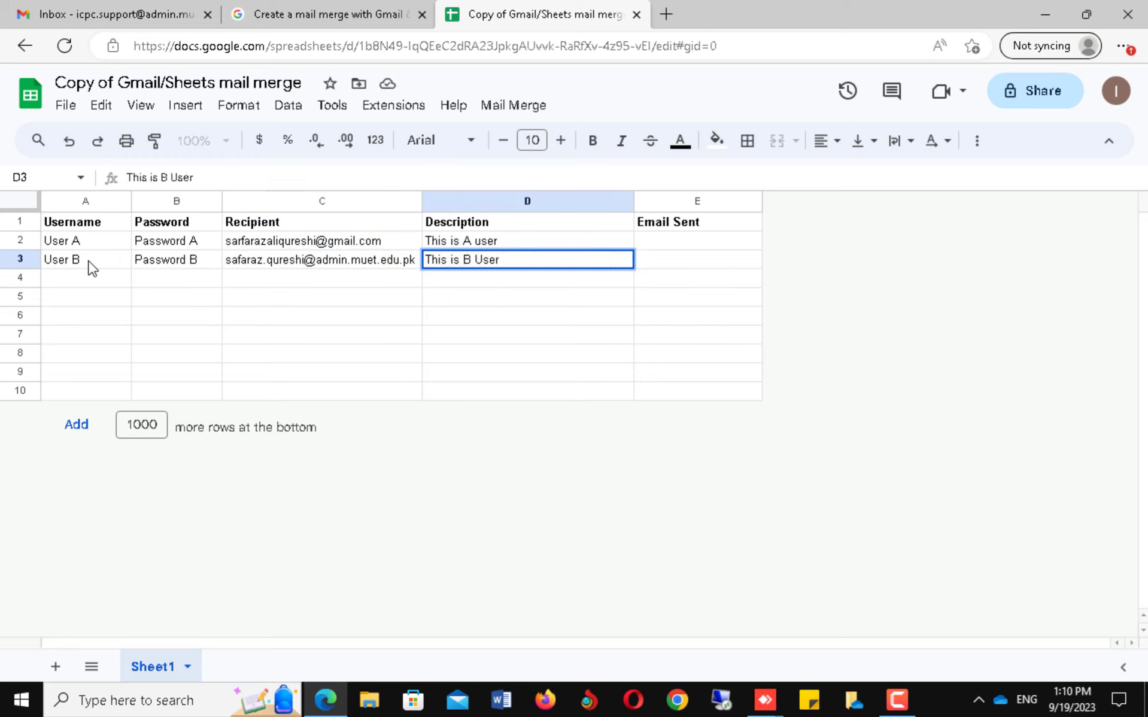
pyautogui.press('Return')
# Fill row 4 with User C, Password C, the third recipient's e-mail and 'This is C Use'.
pyautogui.write('User C')
pyautogui.press('Tab')
pyautogui.write('Password ')
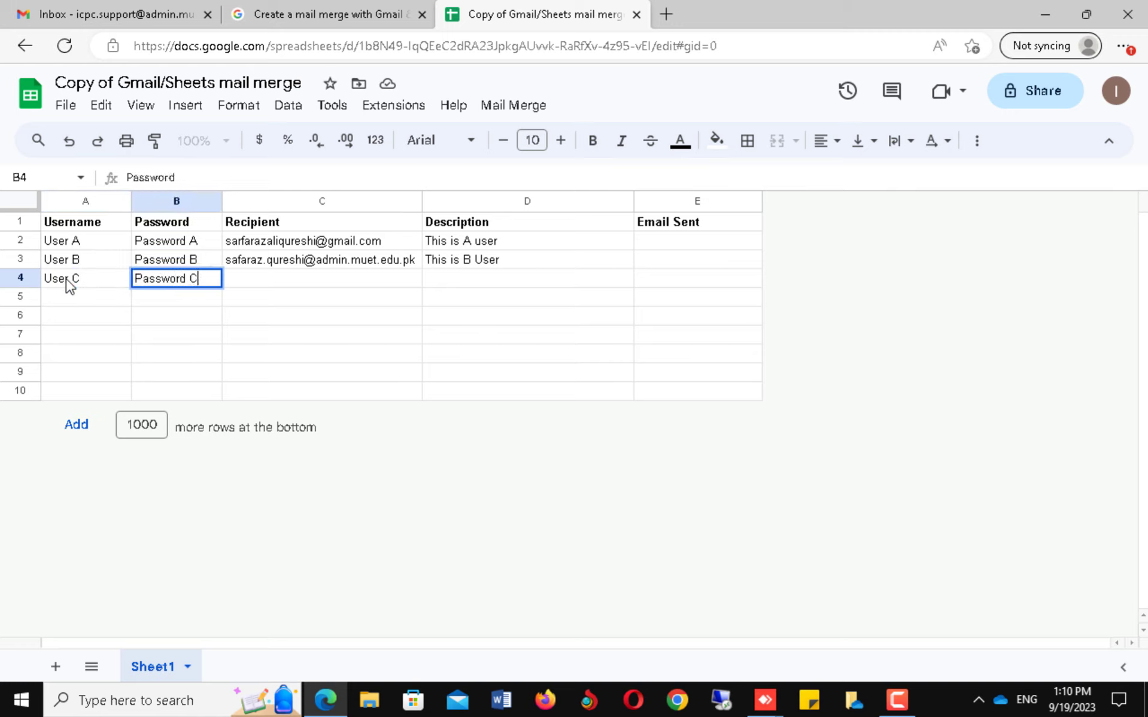
pyautogui.write('C')
pyautogui.press('Tab')
pyautogui.press('Tab')
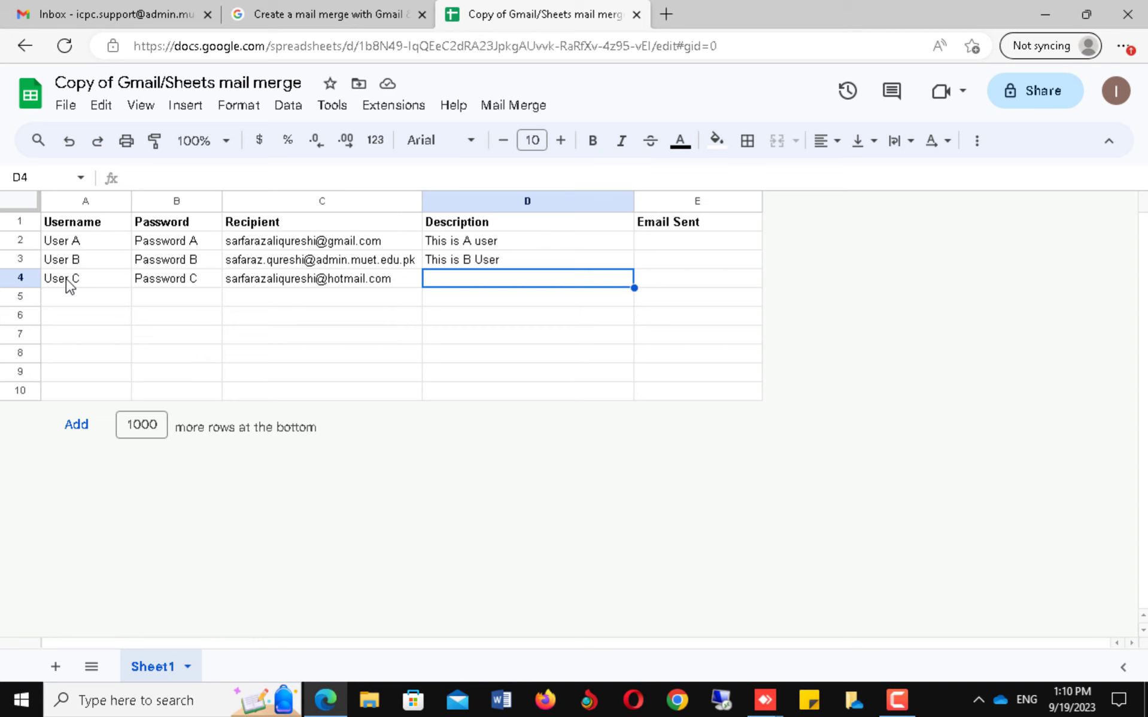
pyautogui.write('This is C Use')
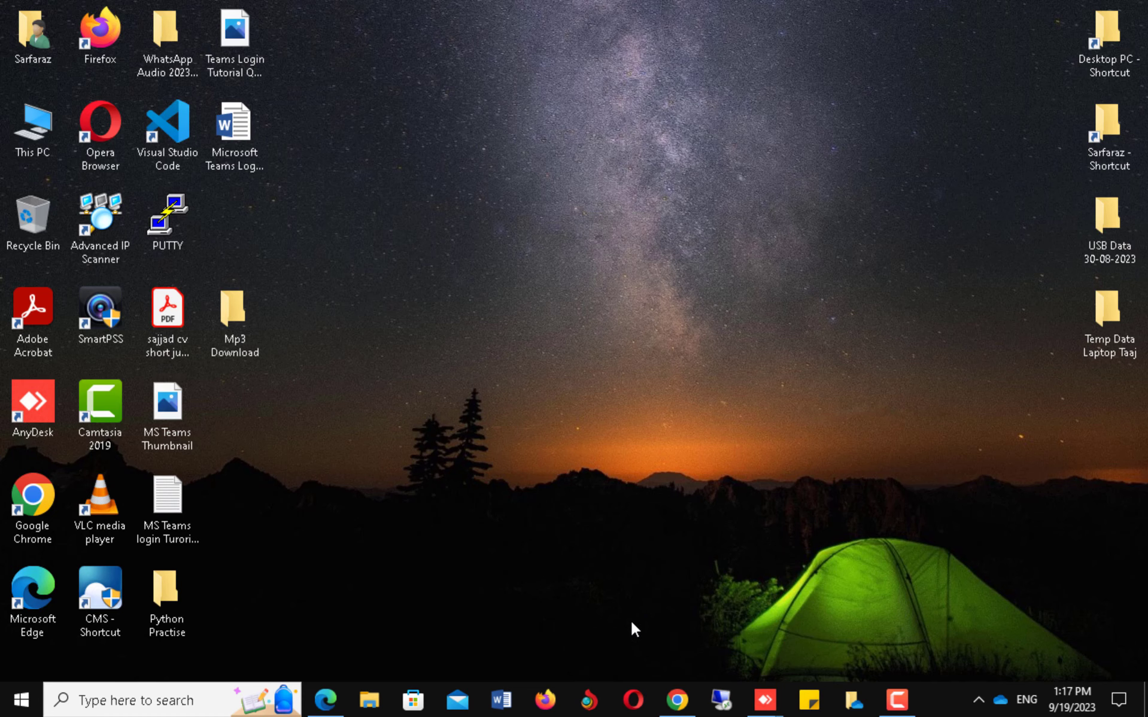
# Start a new blank Gmail message after checking the exact Recipient header name in the spreadsheet.
pyautogui.click(339, 701)
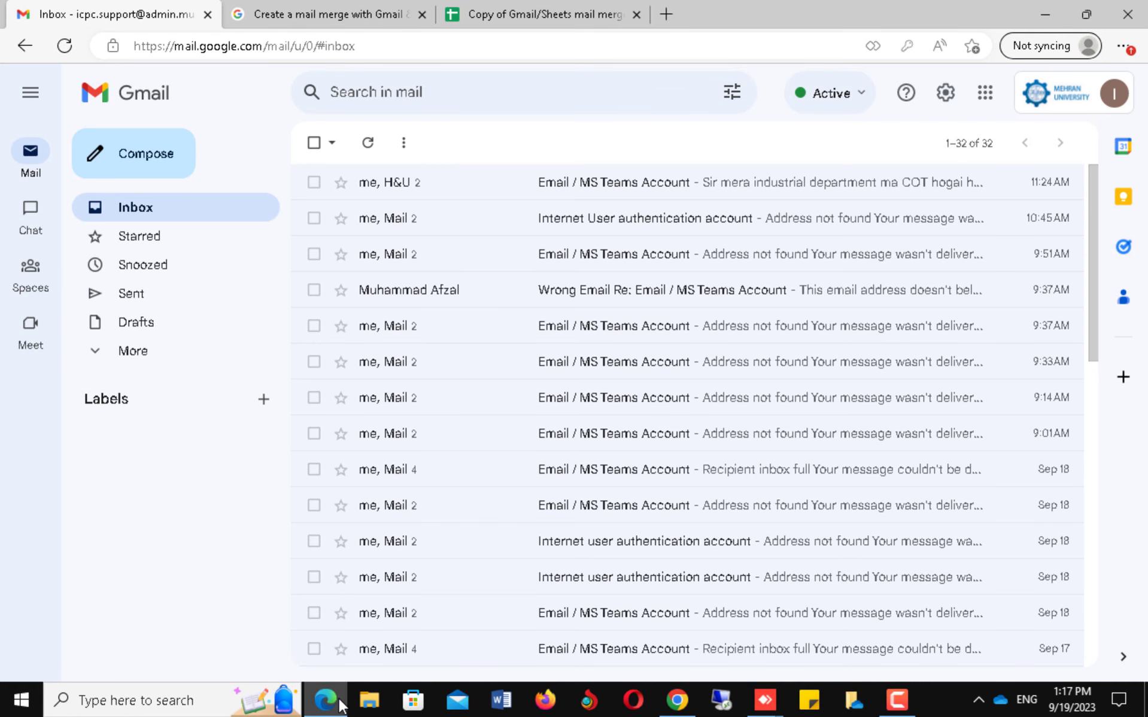
pyautogui.click(147, 155)
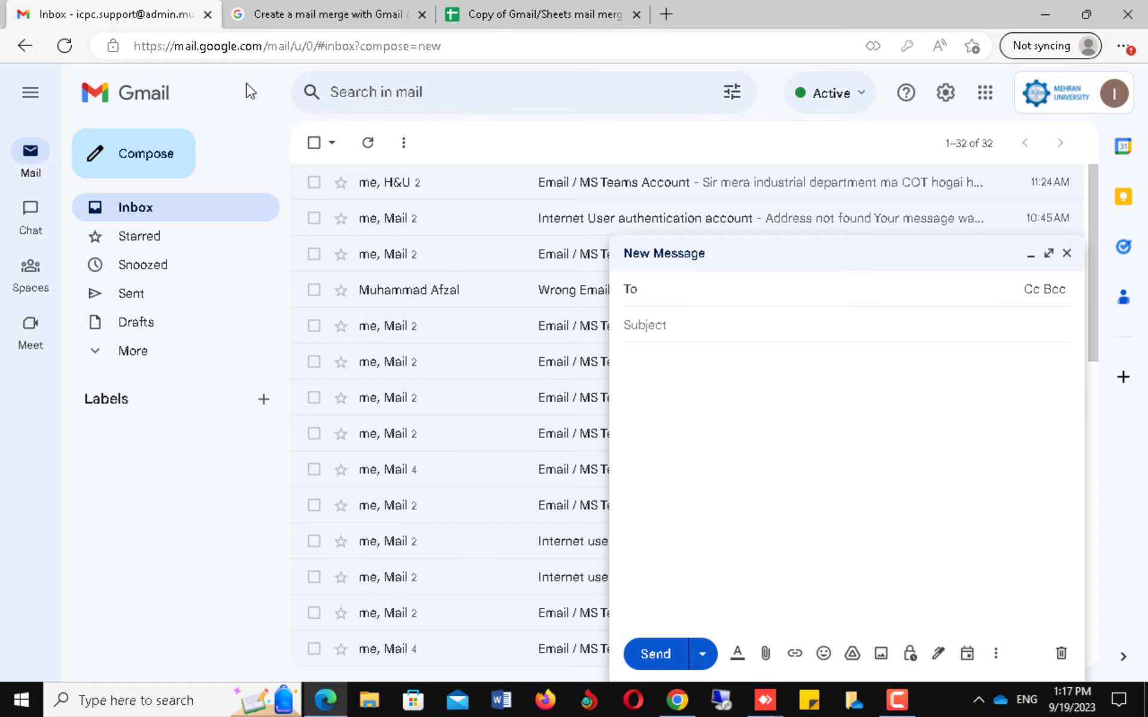
pyautogui.click(536, 19)
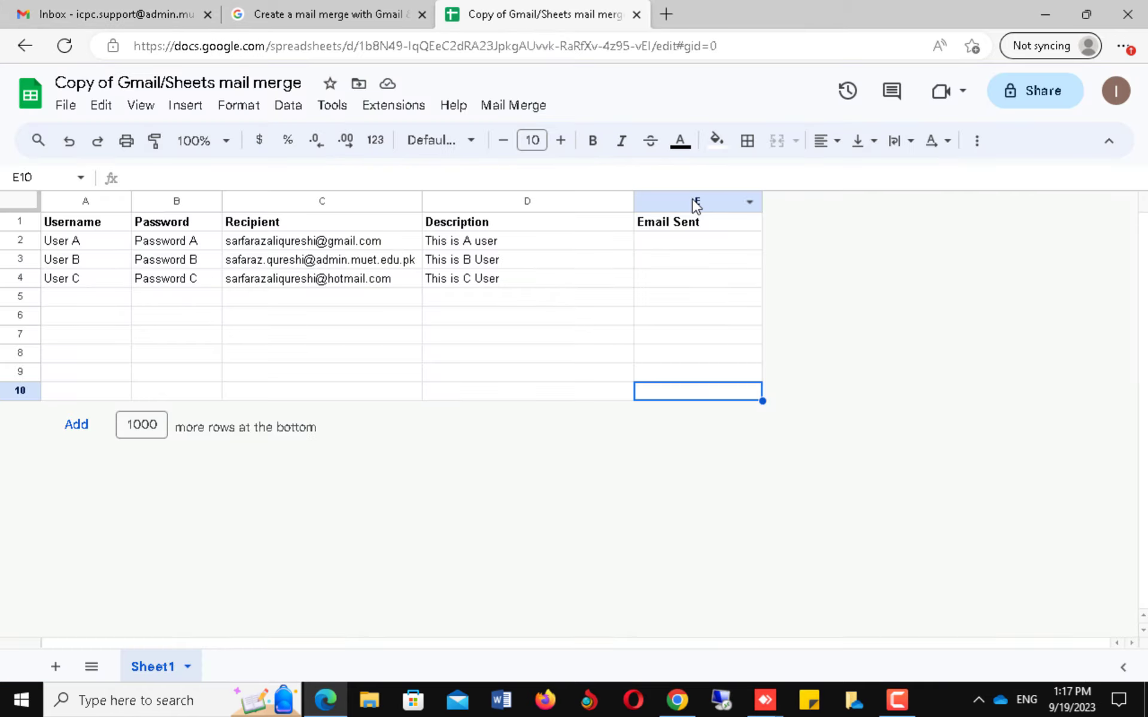
pyautogui.doubleClick(270, 222)
pyautogui.hotkey('ctrl', 'c')
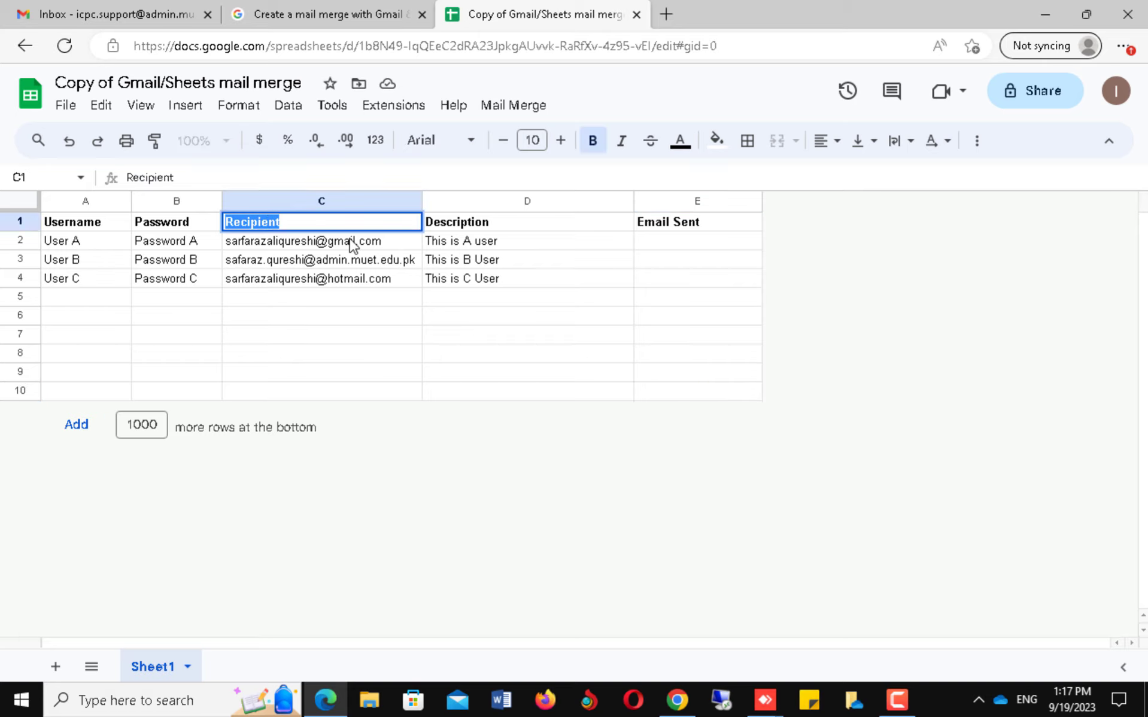
pyautogui.click(128, 22)
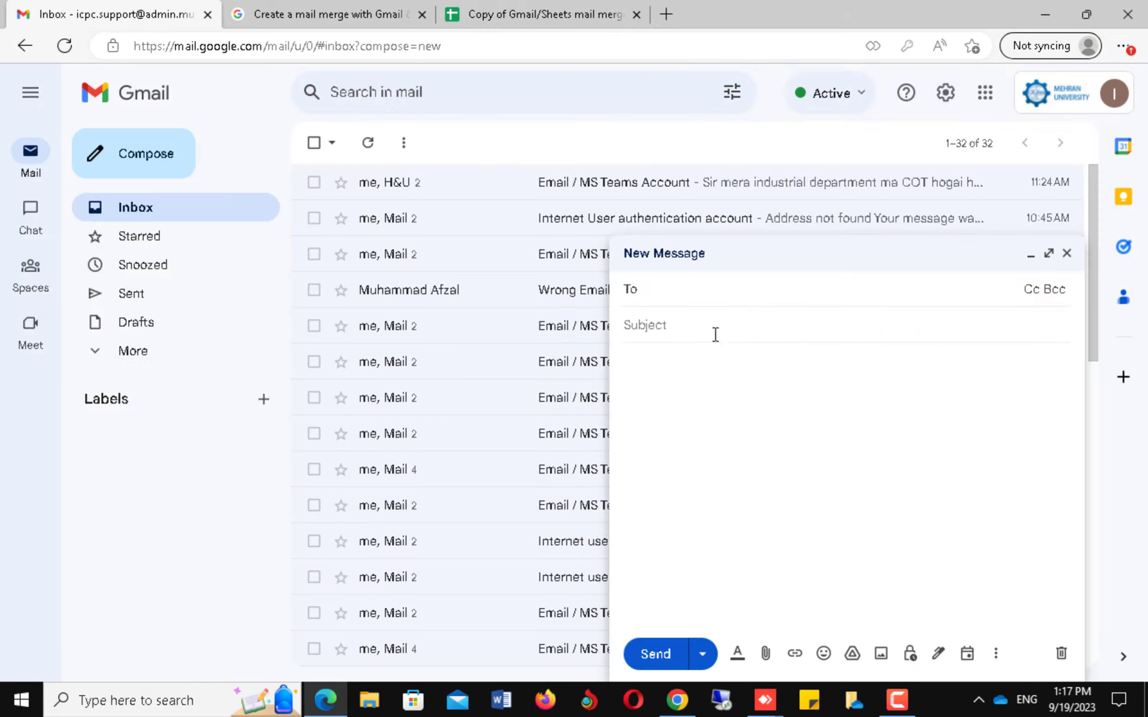
# Address the draft to {{Recipient}} and give it the subject 'Subject What ever your want to set'.
pyautogui.write('{{')
pyautogui.hotkey('ctrl', 'v')
pyautogui.write('}}')
pyautogui.click(683, 325)
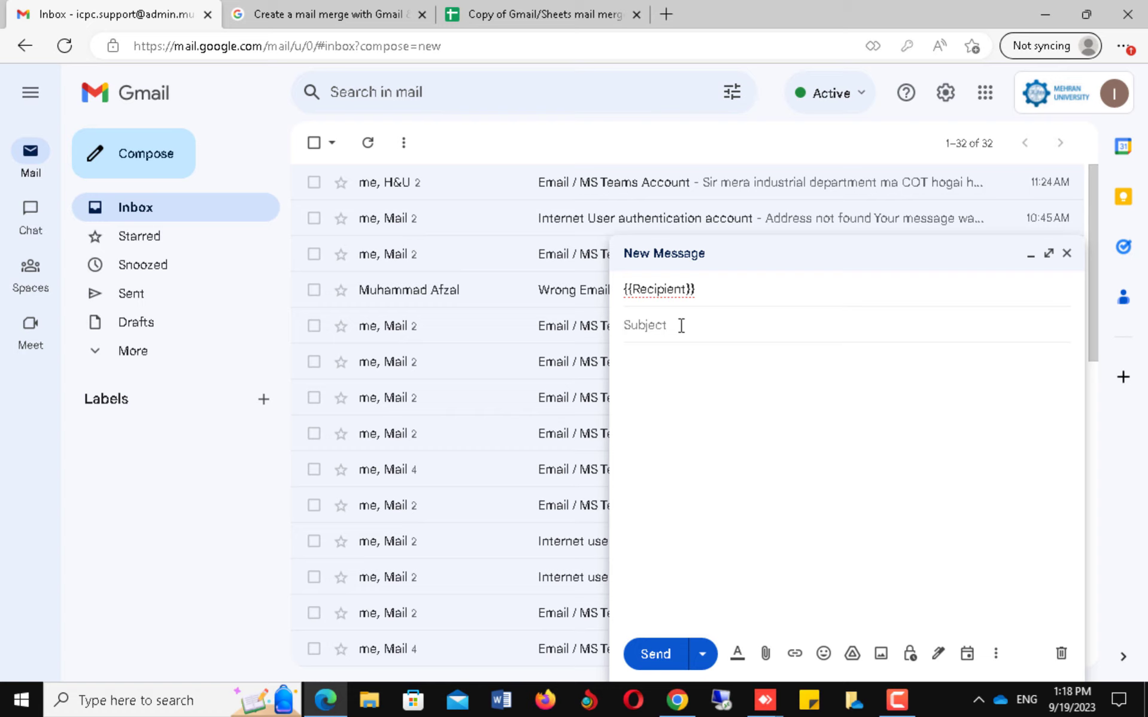
pyautogui.write('Sub')
pyautogui.write('ject What ever your')
pyautogui.write(' want ')
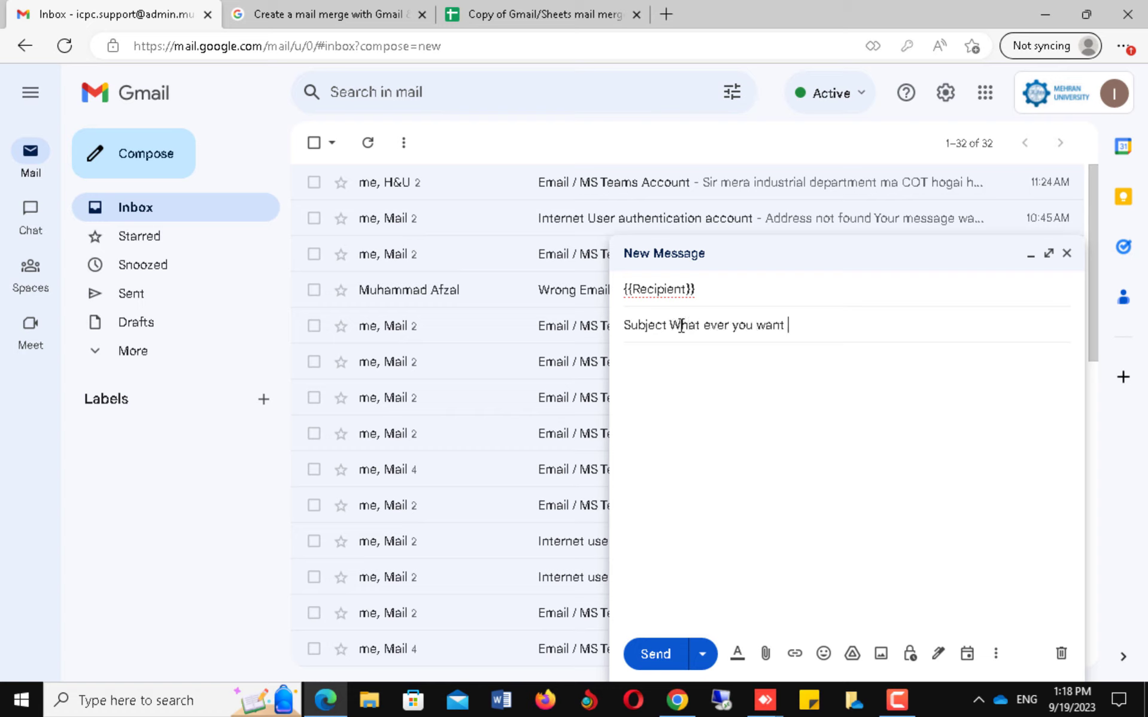
pyautogui.write('to set')
# Write the body 'User {{Username}} has password {{Password}} and his description is {{Description}}'.
pyautogui.click(669, 363)
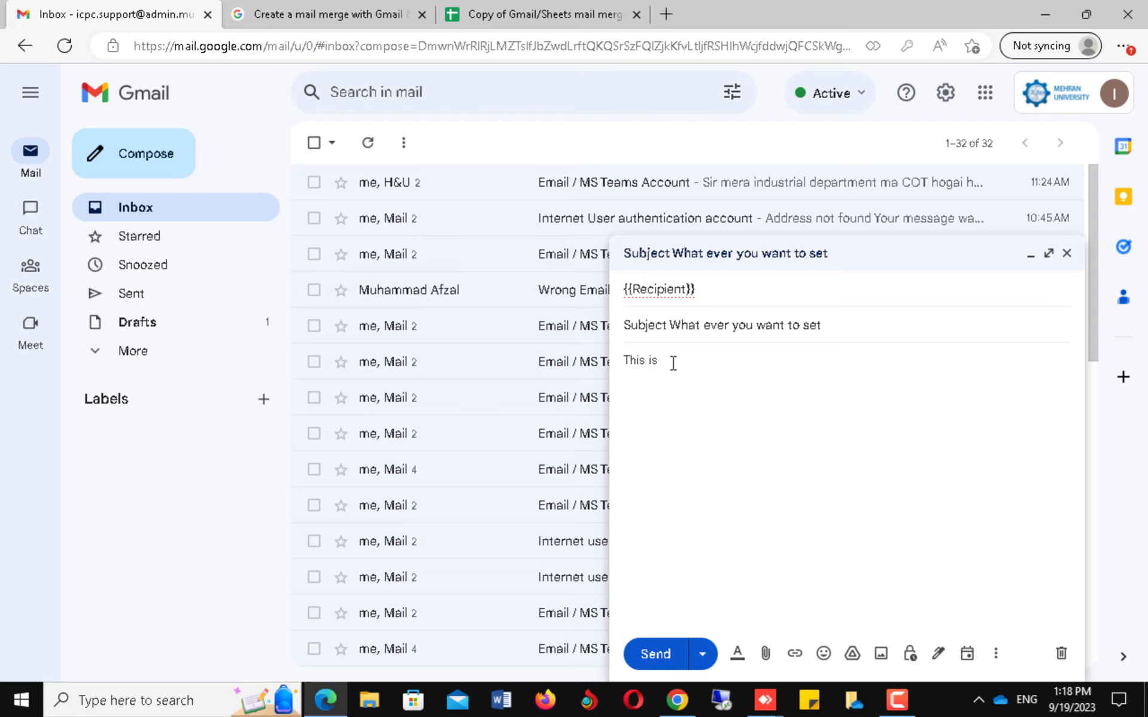
pyautogui.press('BackSpace')
pyautogui.press('BackSpace')
pyautogui.press('BackSpace')
pyautogui.press('BackSpace')
pyautogui.press('BackSpace')
pyautogui.press('BackSpace')
pyautogui.press('BackSpace')
pyautogui.press('BackSpace')
pyautogui.write('Thi')
pyautogui.write('User ')
pyautogui.write('{{Username}} has password {{Passwo')
pyautogui.write('rd}}')
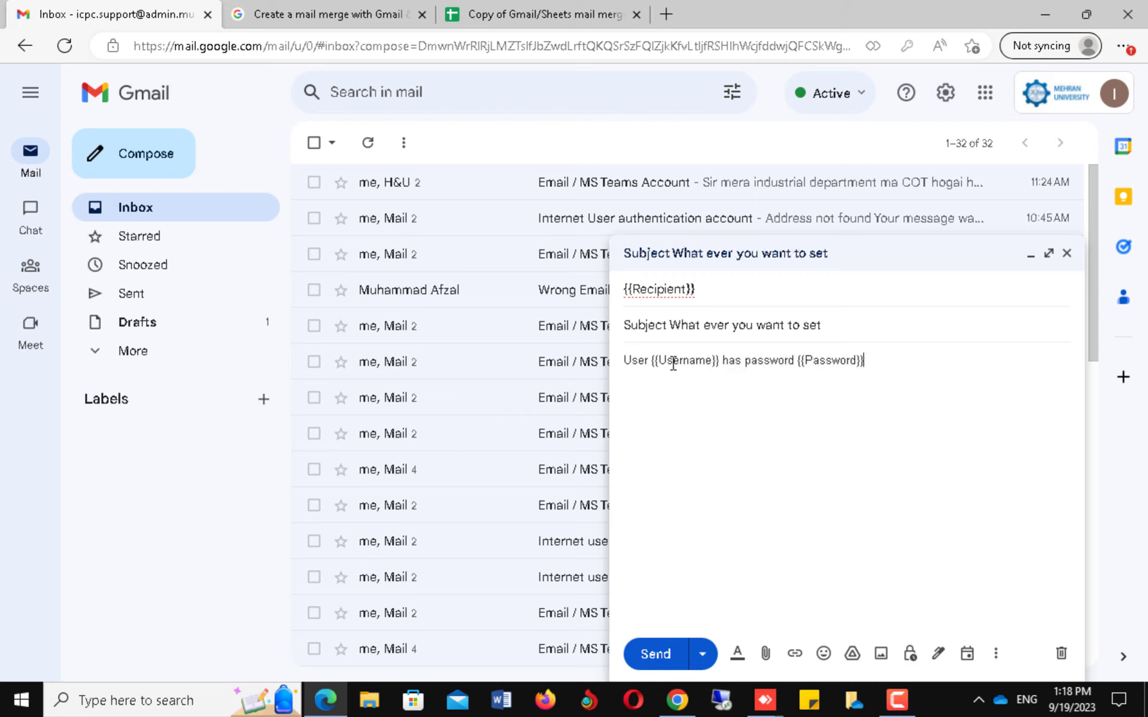
pyautogui.write(' and his description is {{Description}}.')
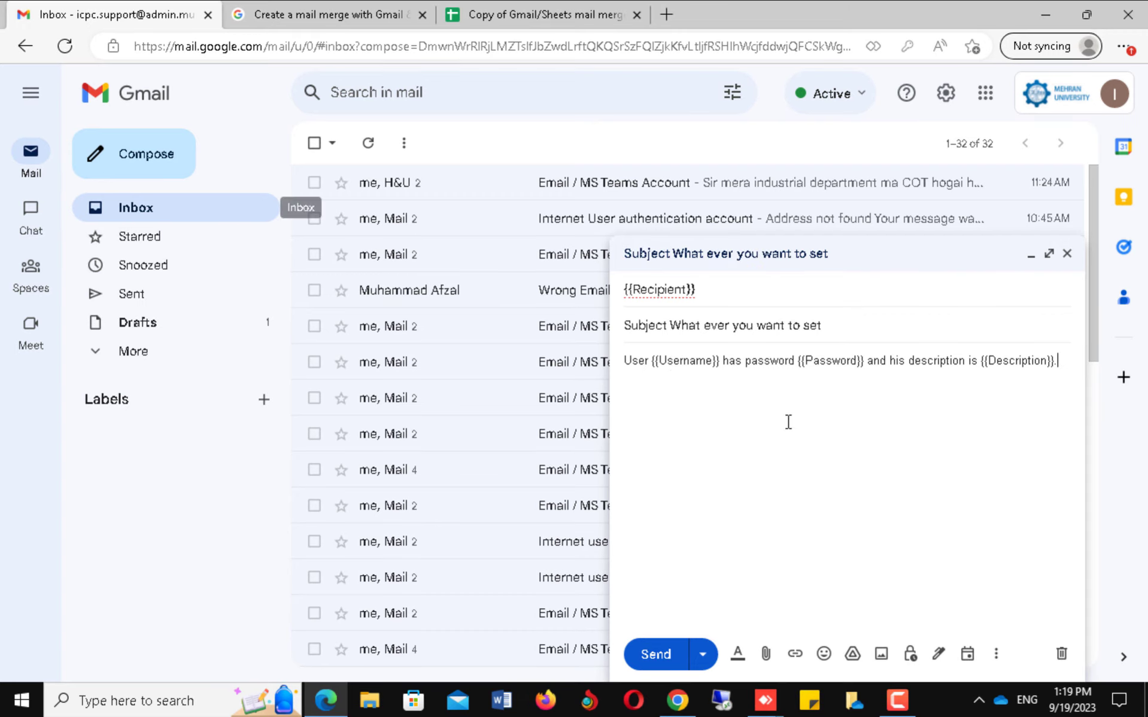
pyautogui.moveTo(828, 325); pyautogui.dragTo(641, 329)
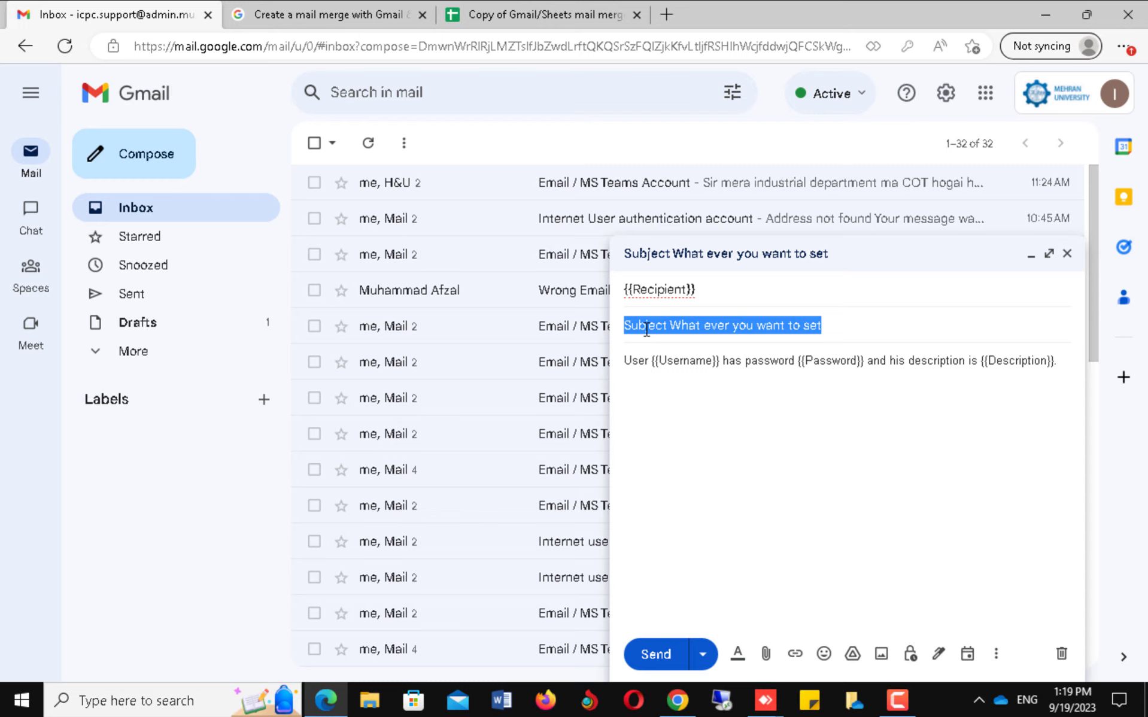
# Copy the subject 'Subject What ever you want to set' and return to the mail-merge spreadsheet.
pyautogui.rightClick(645, 330)
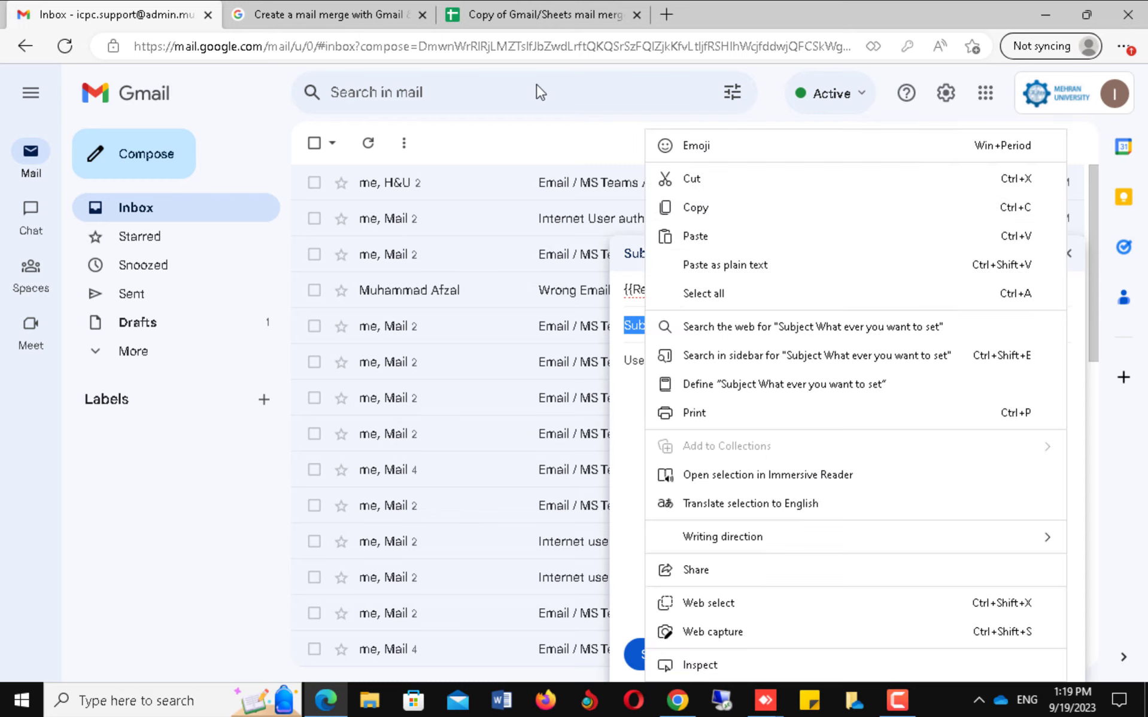
pyautogui.click(716, 209)
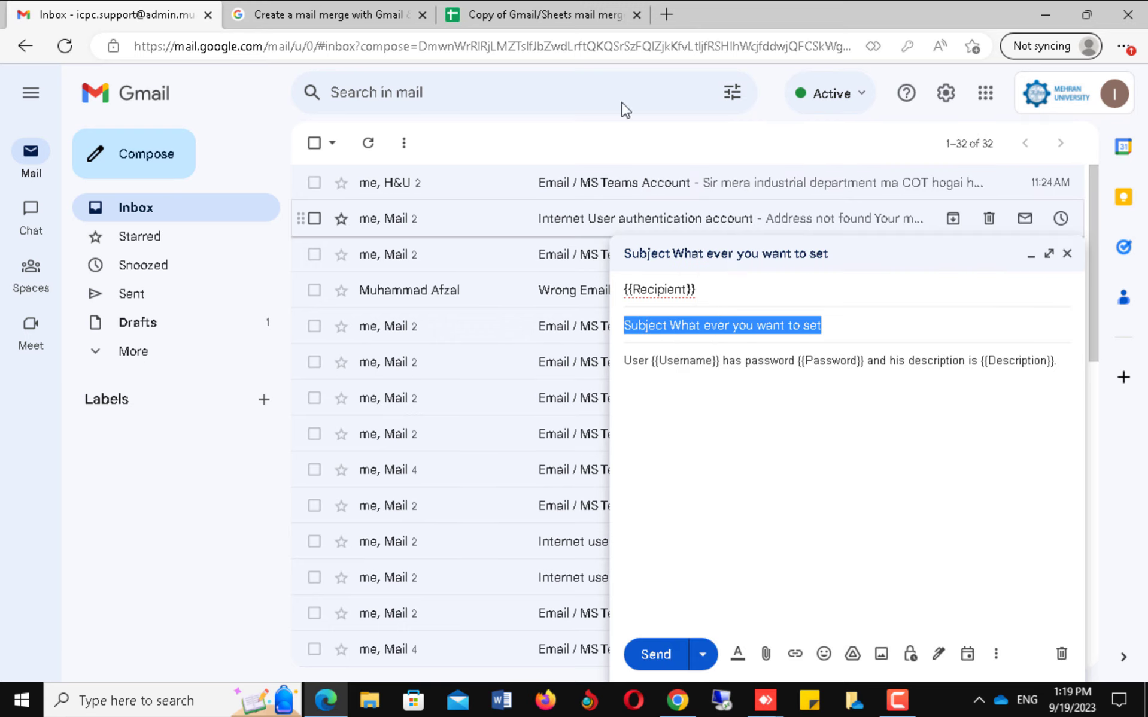
pyautogui.click(554, 18)
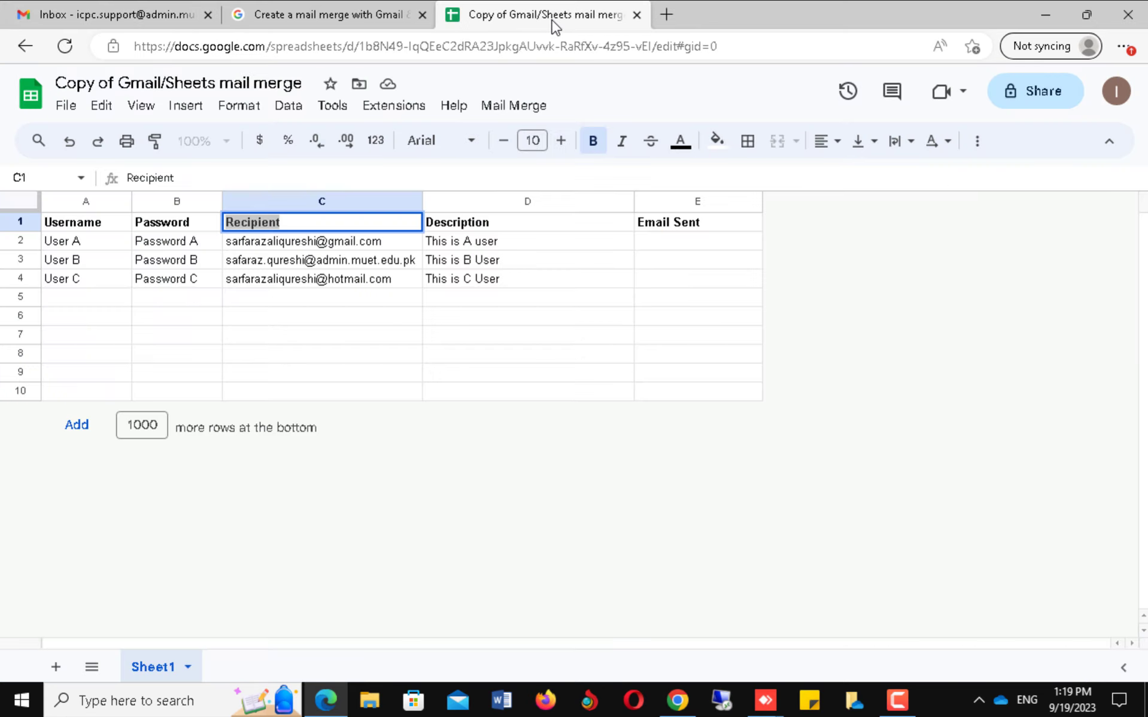
# Run Mail Merge > Send Emails and grant the script access with the chosen Google account.
pyautogui.click(515, 107)
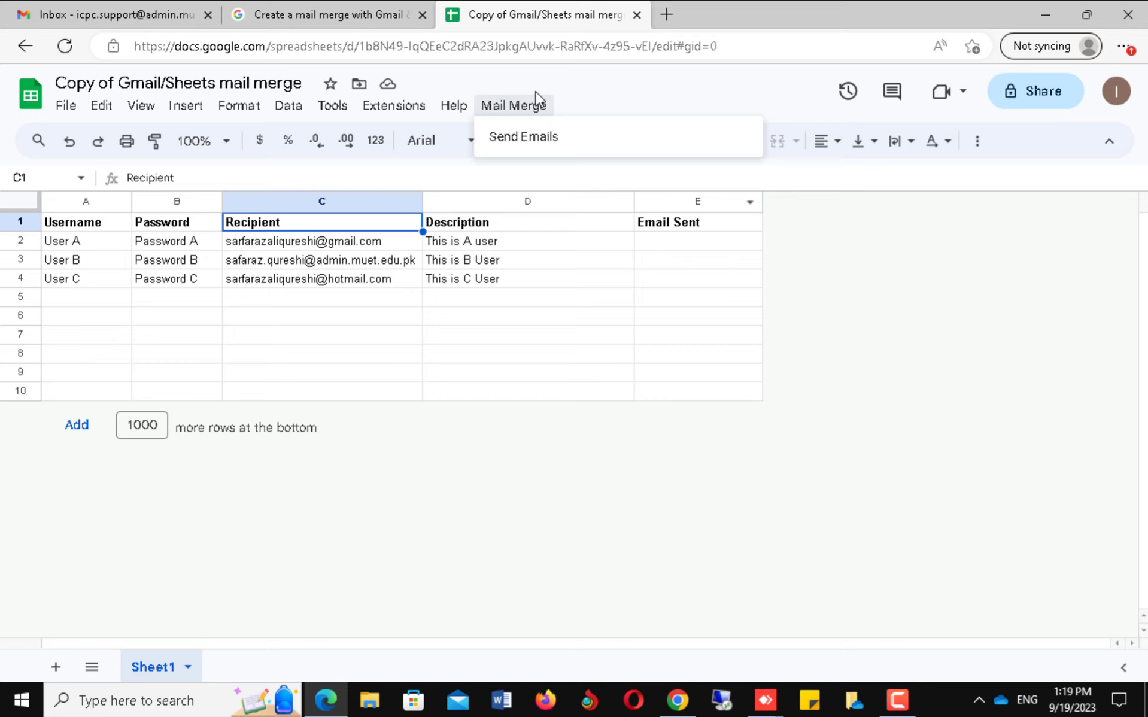
pyautogui.click(526, 141)
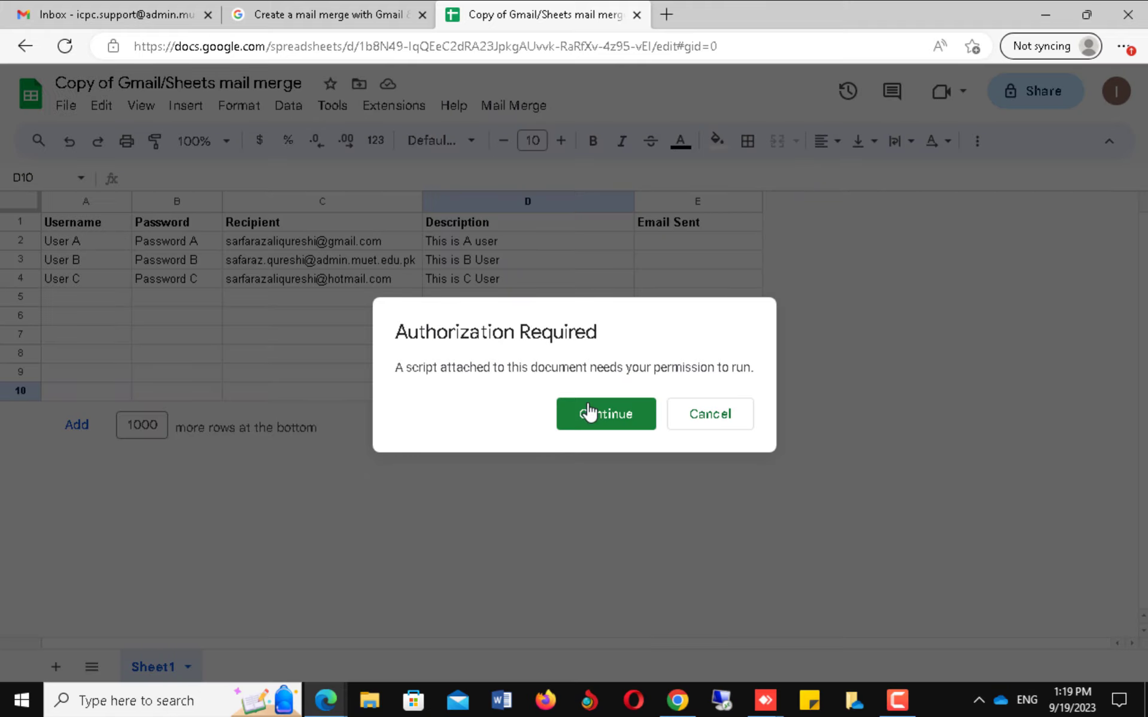
pyautogui.click(588, 422)
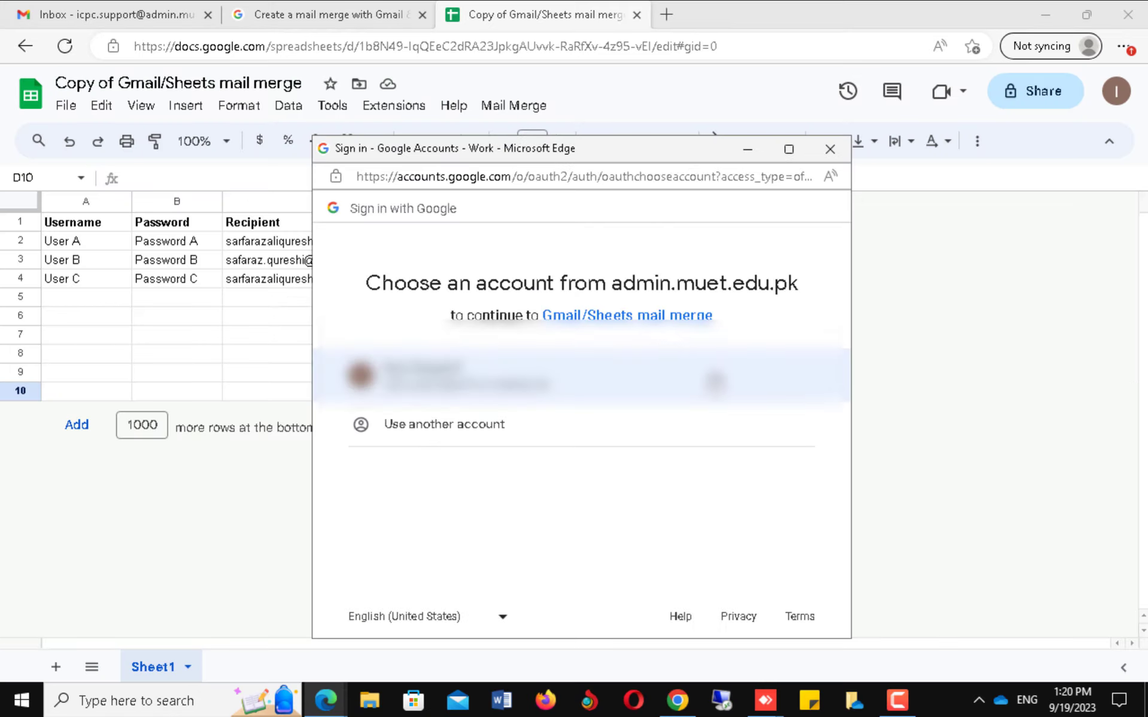
pyautogui.click(467, 383)
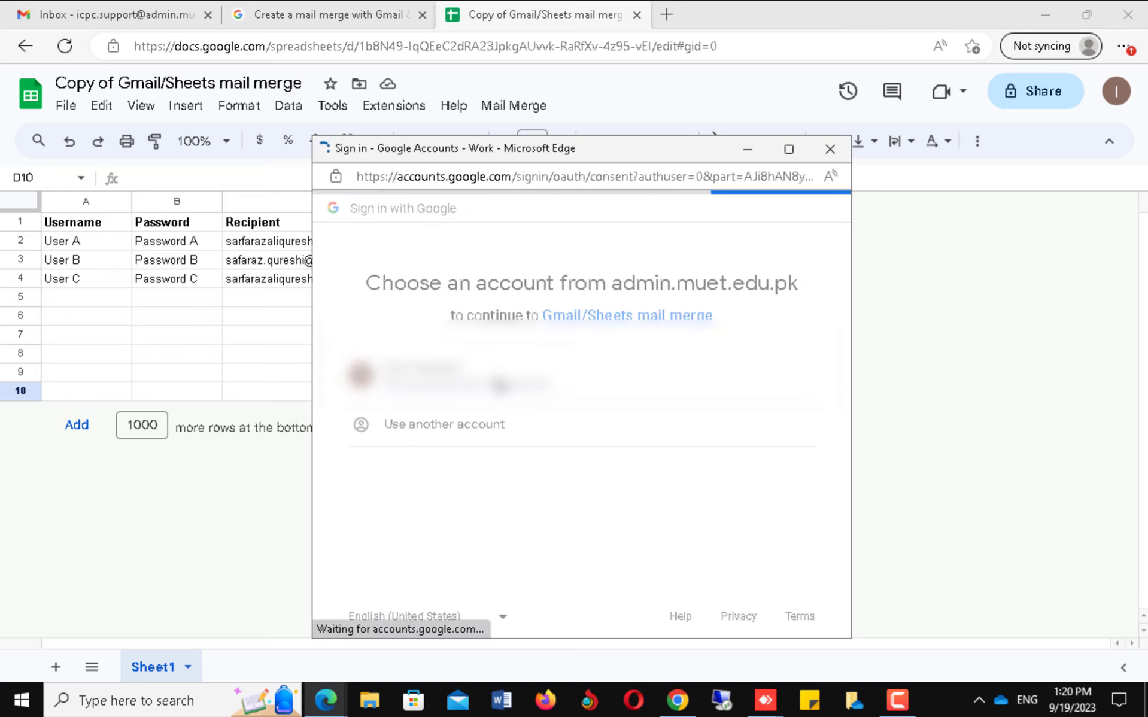
pyautogui.scroll(-4, 726, 417)
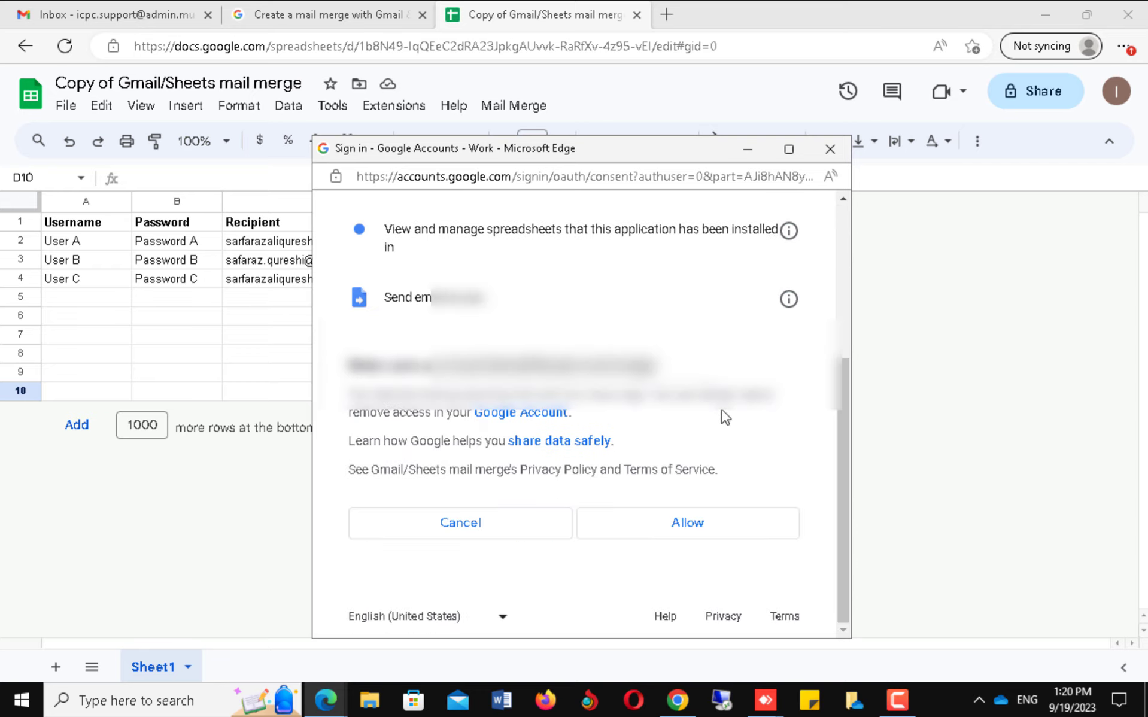
pyautogui.click(678, 529)
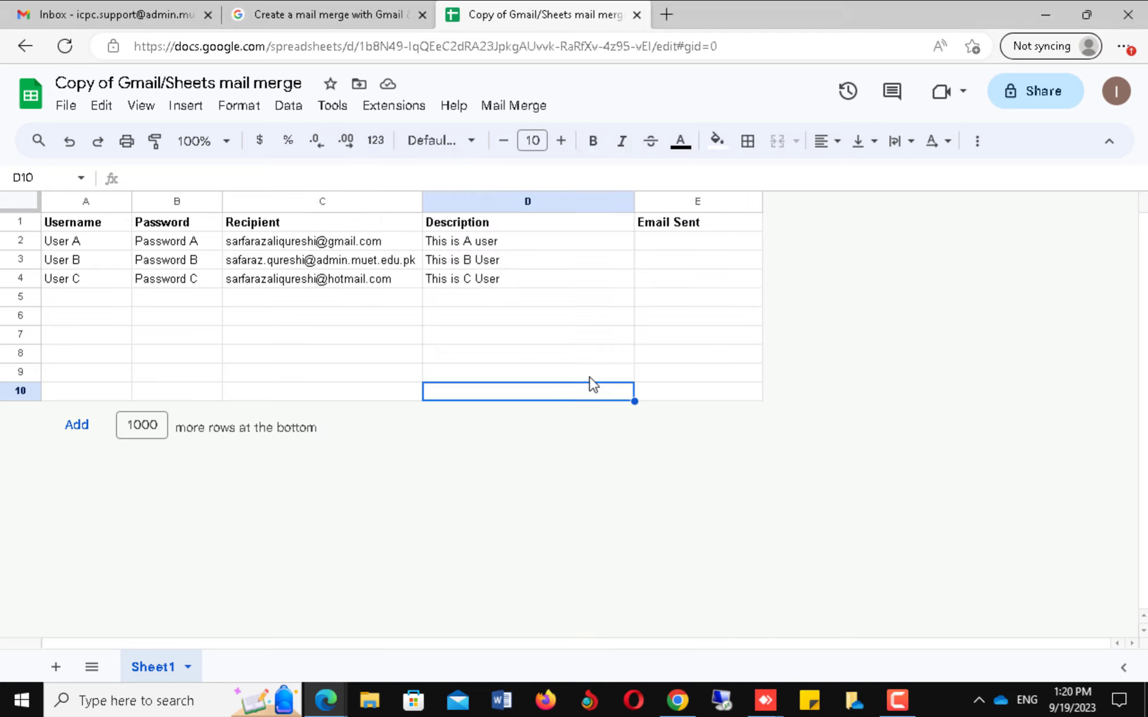
pyautogui.click(514, 106)
# Send the emails using the pasted draft subject, stamping 19/09/2023 02:20:27 in Email Sent for all three users.
pyautogui.click(521, 138)
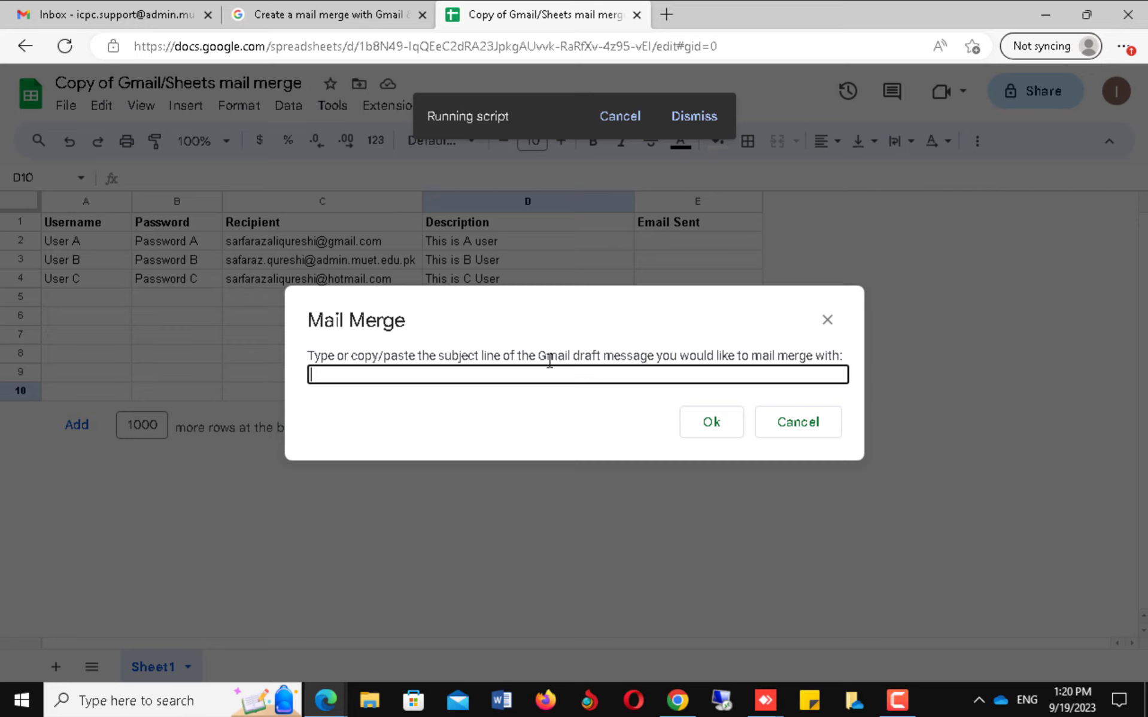
pyautogui.hotkey('ctrl', 'v')
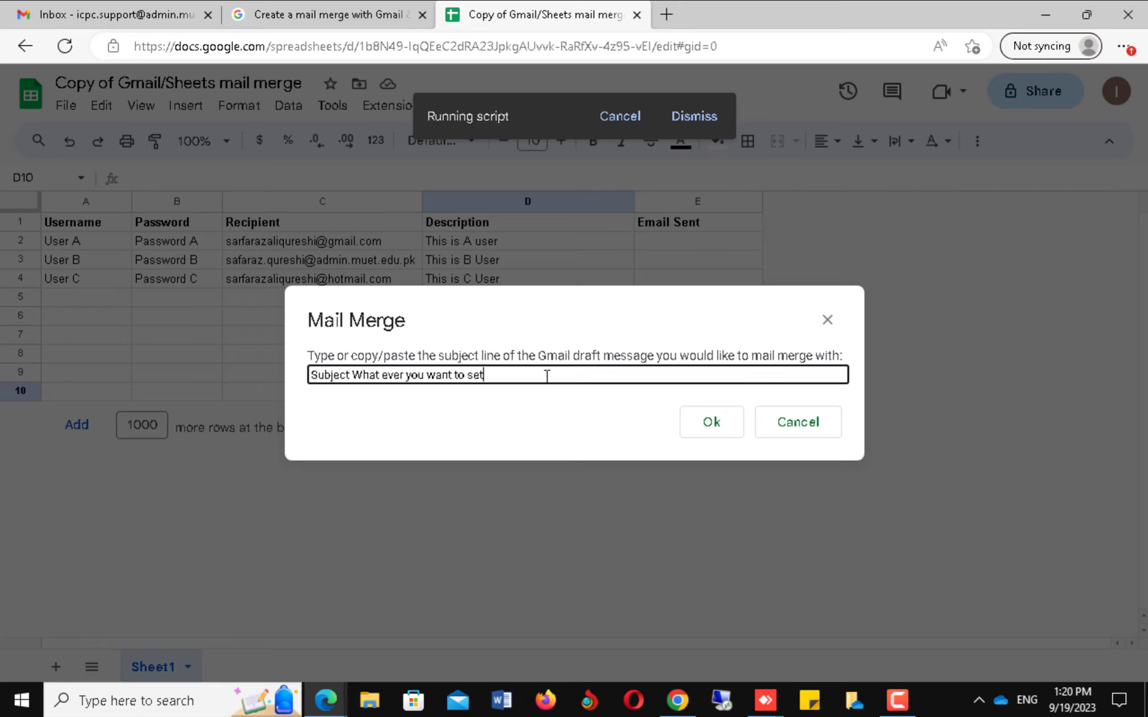
pyautogui.click(712, 423)
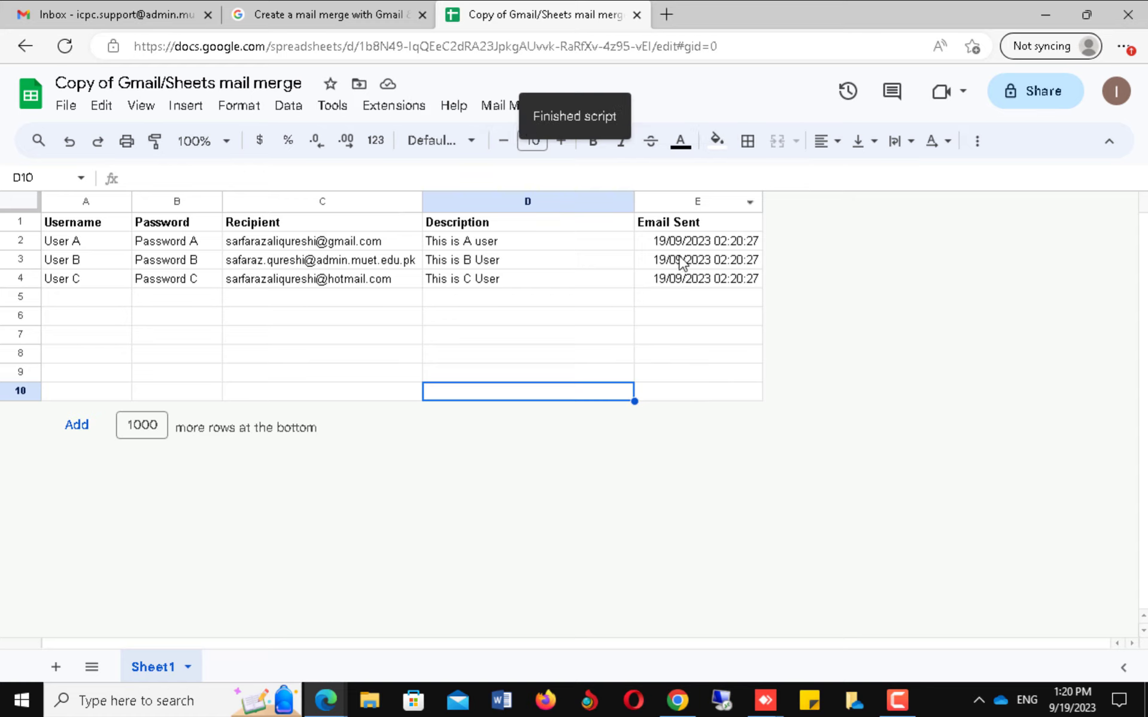
pyautogui.press('Up')
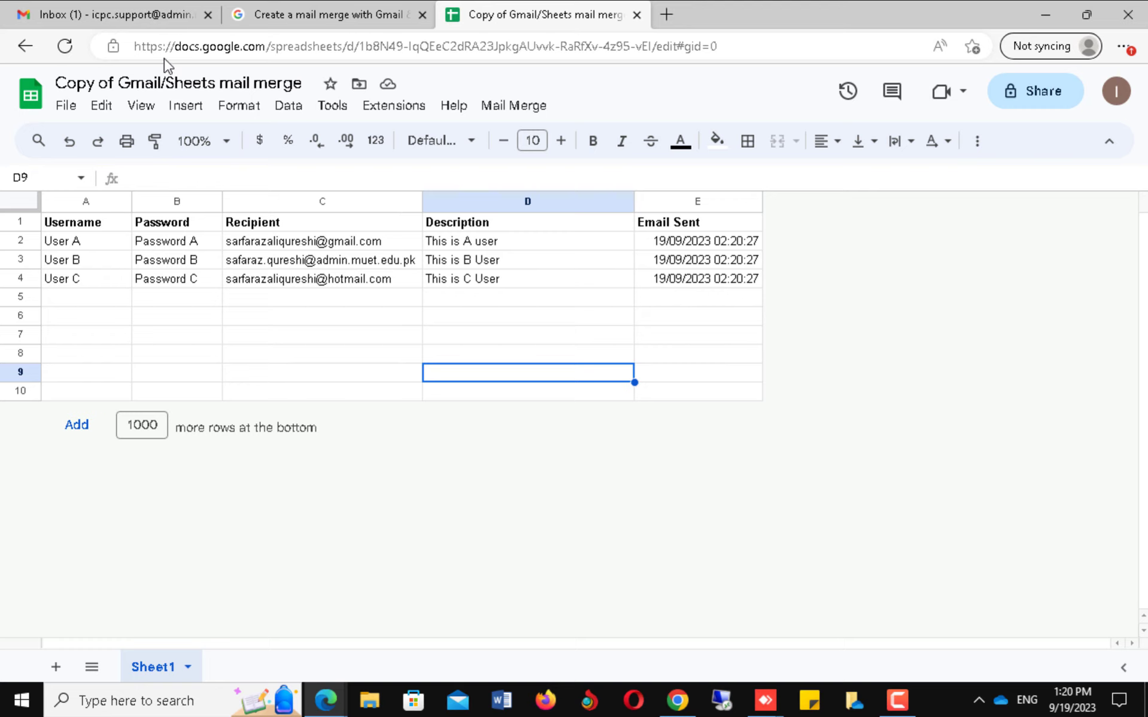
# Discard the Gmail template draft and show the Sent folder with the messages to Users A, B and C.
pyautogui.click(128, 16)
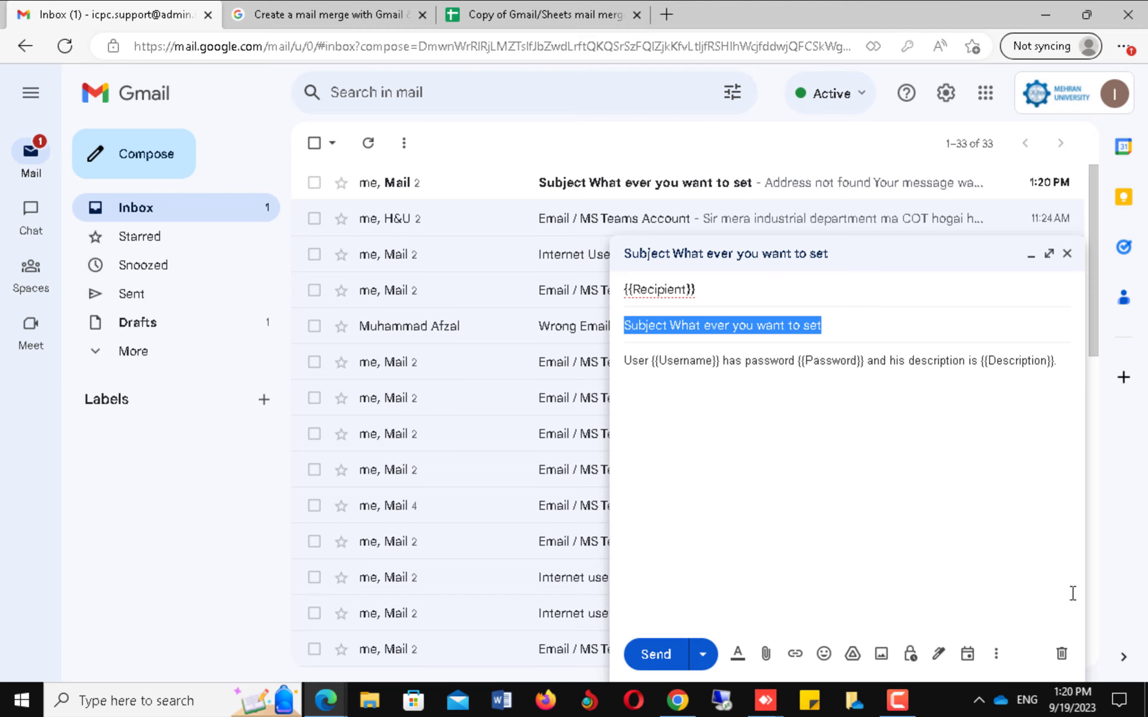
pyautogui.click(1062, 654)
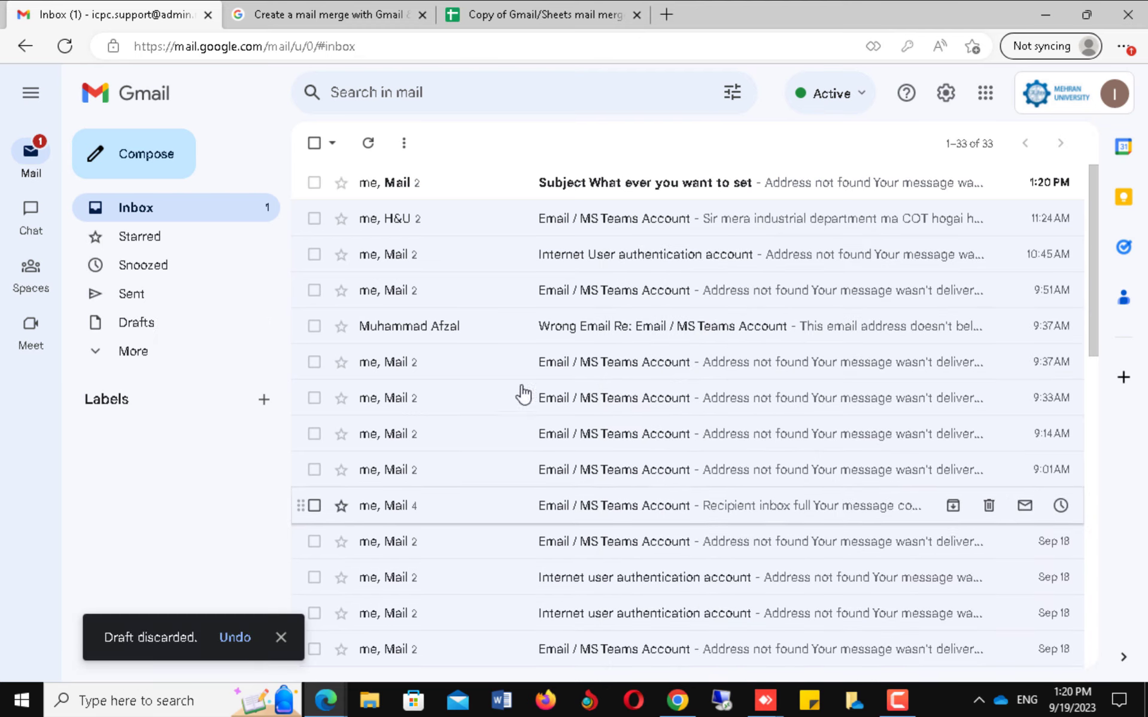
pyautogui.click(141, 303)
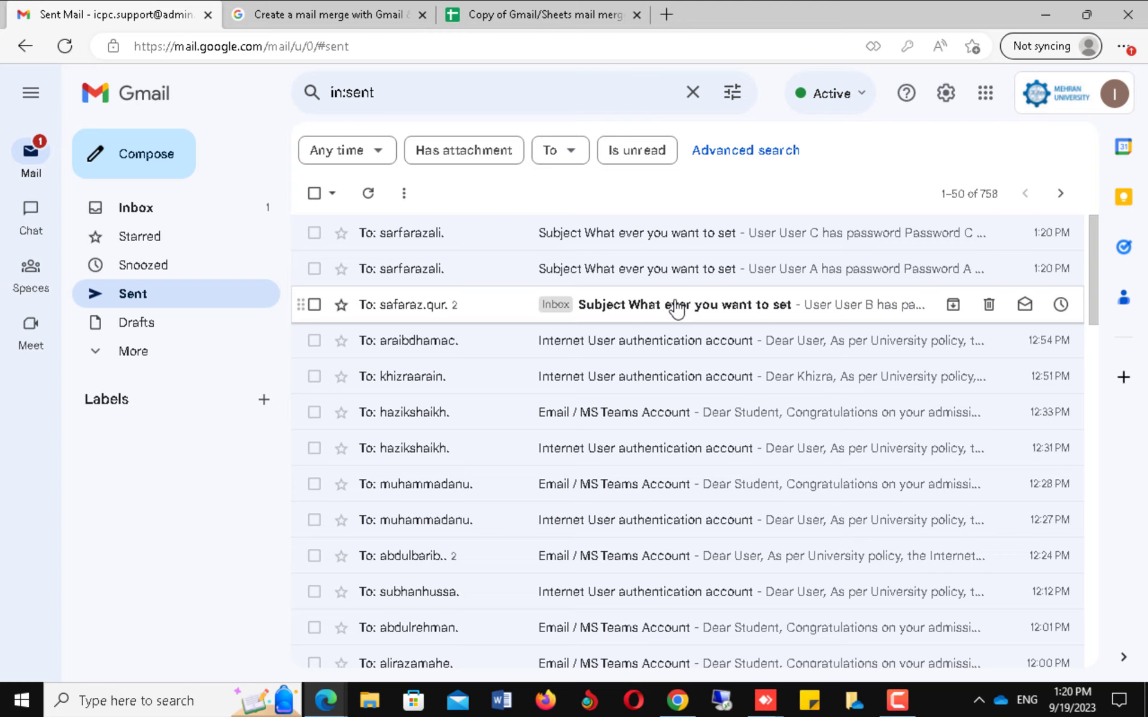
# Verify User C's sent email contains their personalized name, password and description.
pyautogui.click(661, 244)
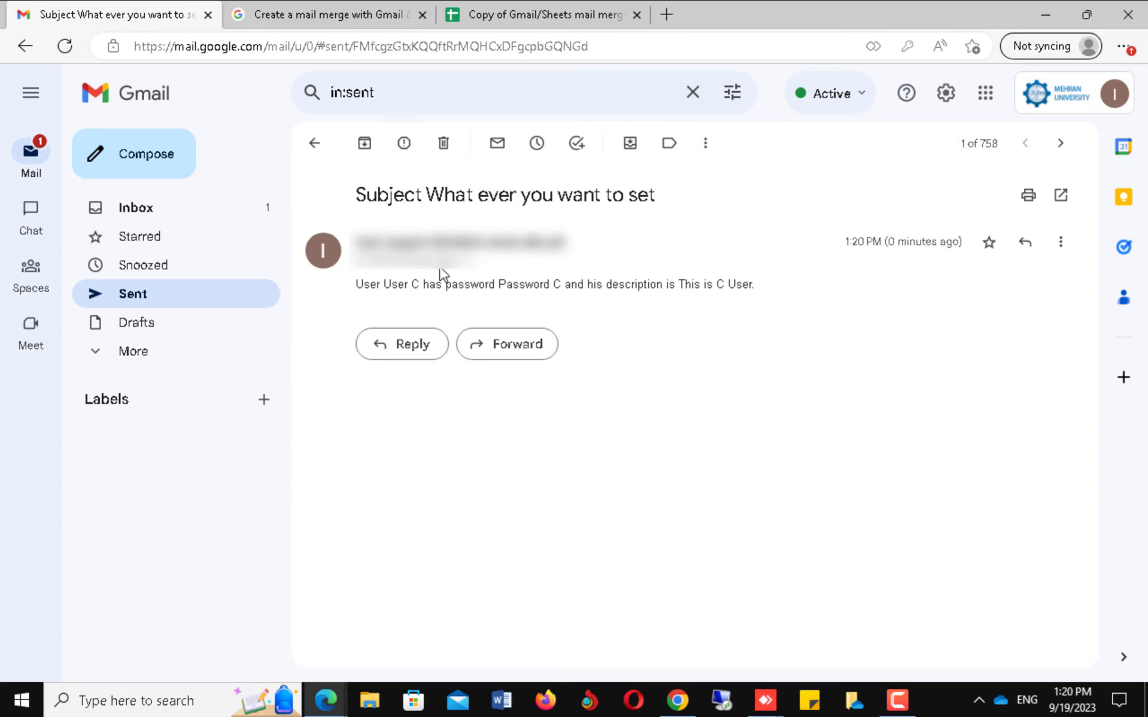
pyautogui.doubleClick(415, 285)
pyautogui.moveTo(549, 286); pyautogui.dragTo(558, 285)
pyautogui.moveTo(680, 286); pyautogui.dragTo(745, 285)
pyautogui.click(132, 294)
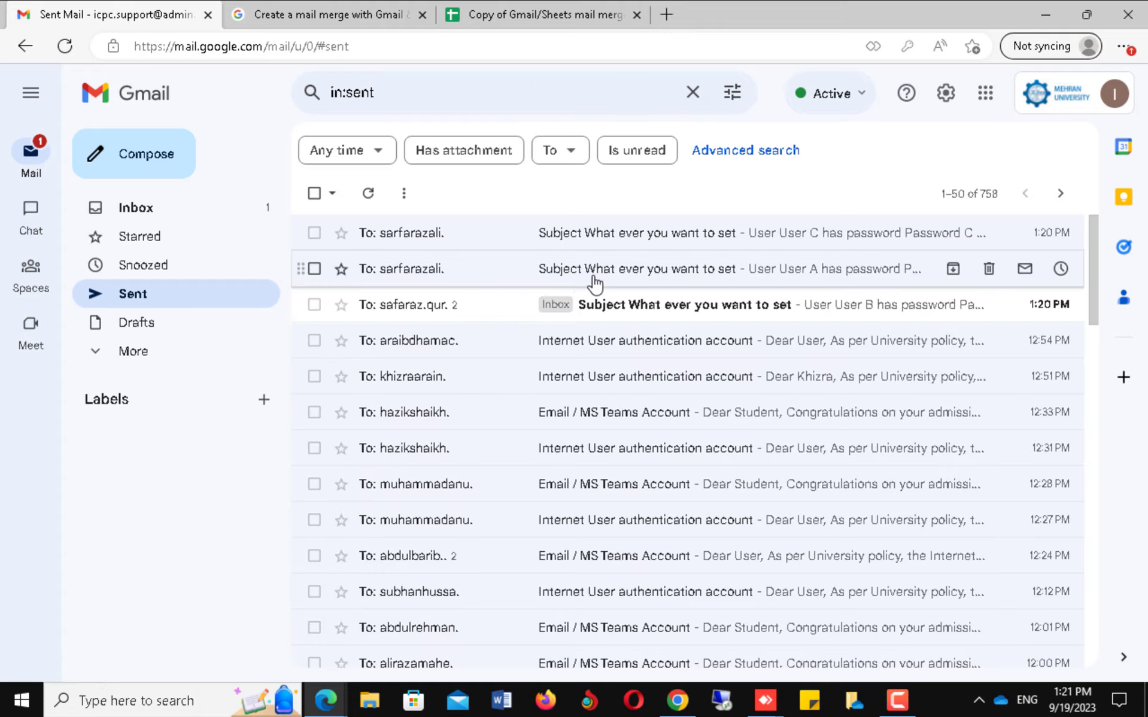
# Verify User A's and User B's personalized emails, then return to the Copy of Gmail/Sheets mail merge spreadsheet.
pyautogui.click(595, 285)
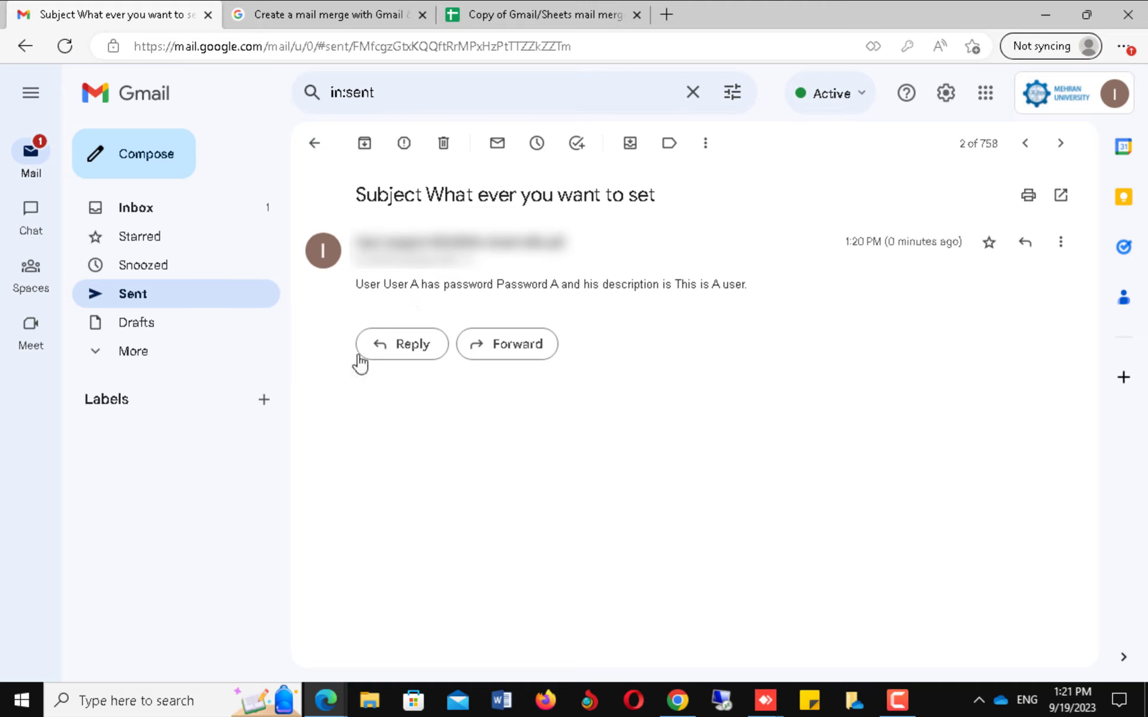
pyautogui.moveTo(703, 283); pyautogui.dragTo(729, 284)
pyautogui.click(127, 295)
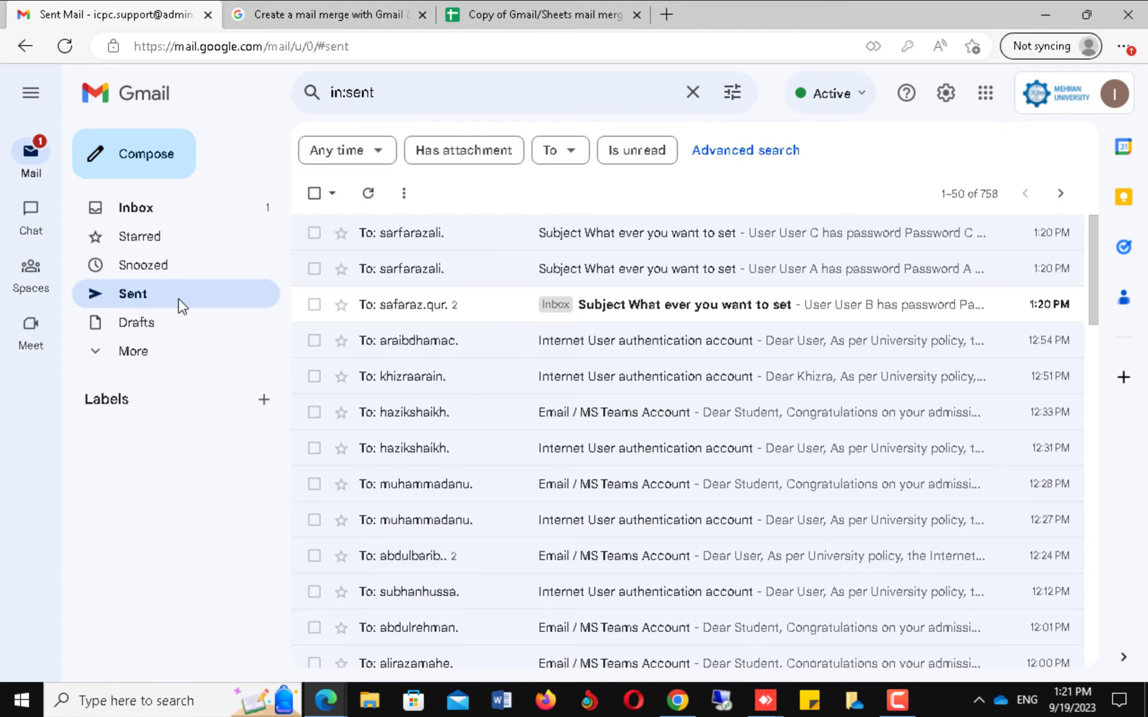
pyautogui.moveTo(570, 308); pyautogui.dragTo(555, 294)
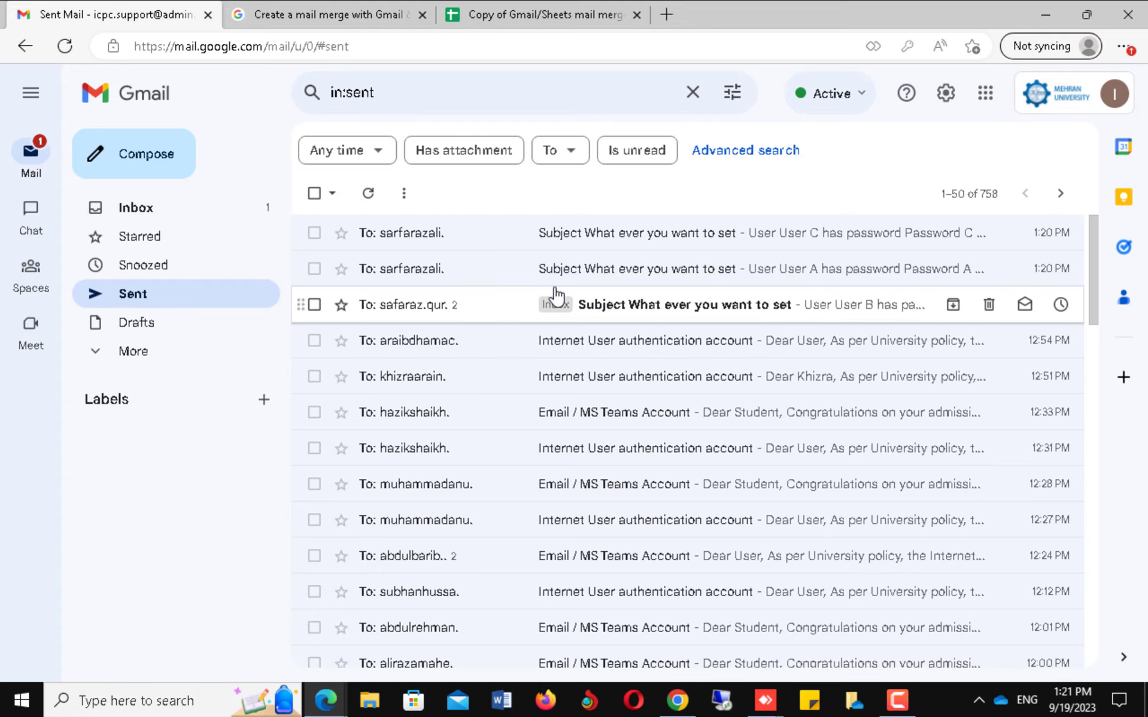
pyautogui.click(633, 318)
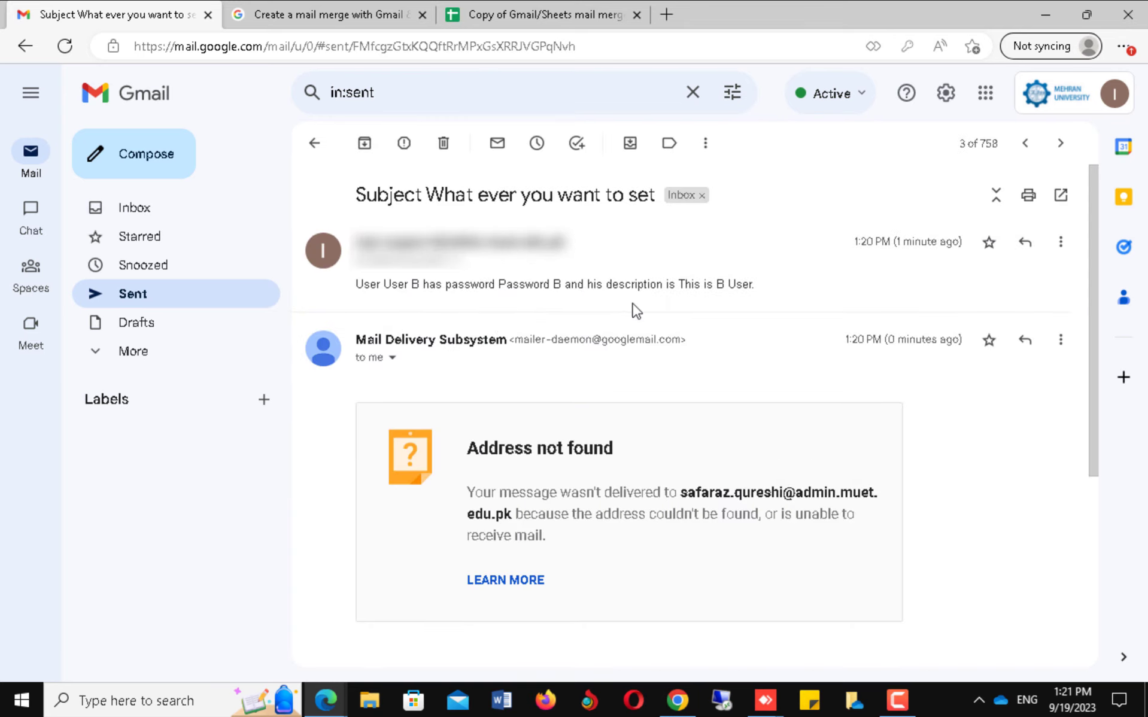
pyautogui.click(147, 304)
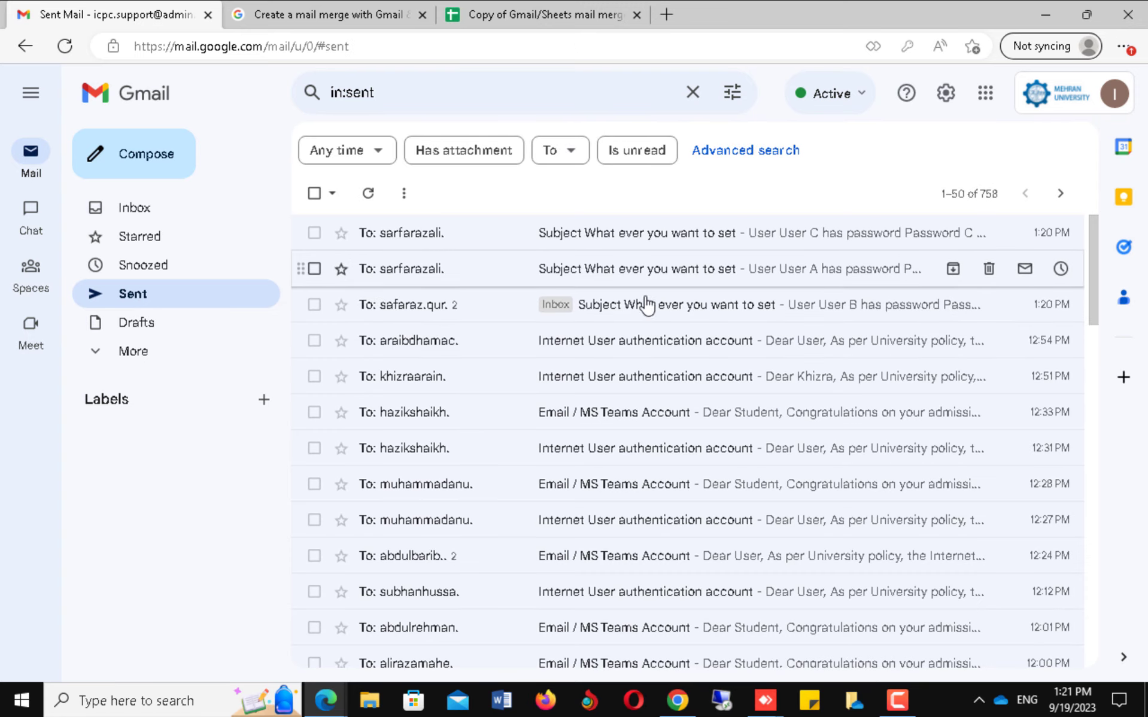
pyautogui.click(572, 16)
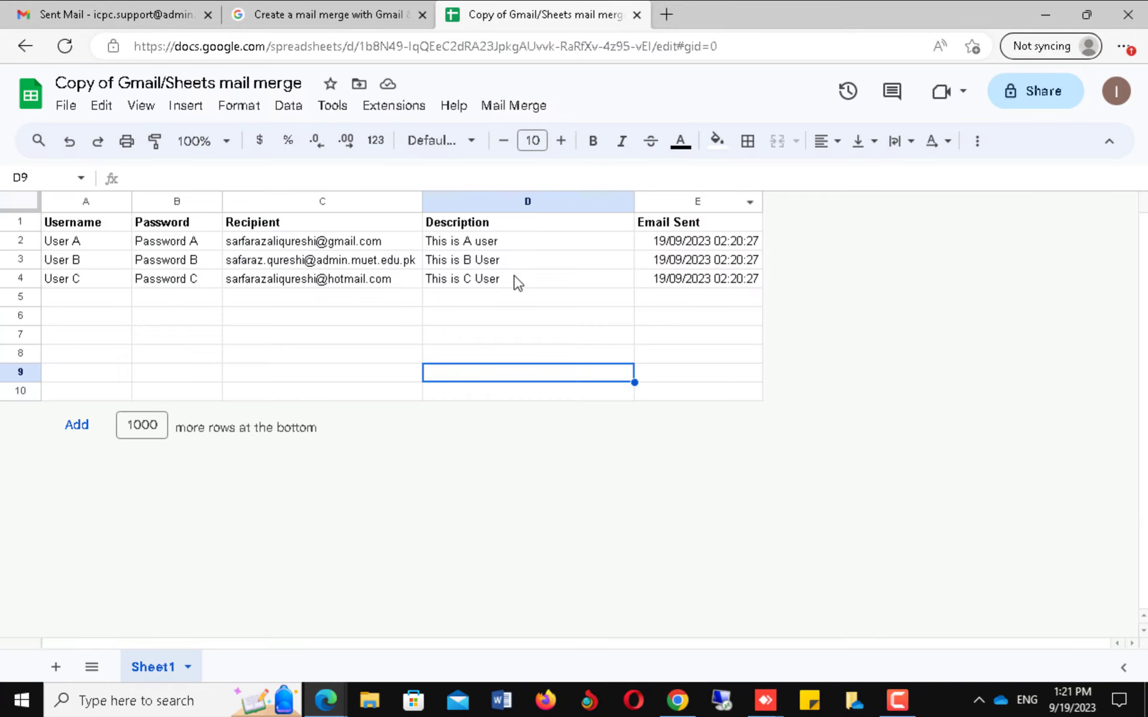